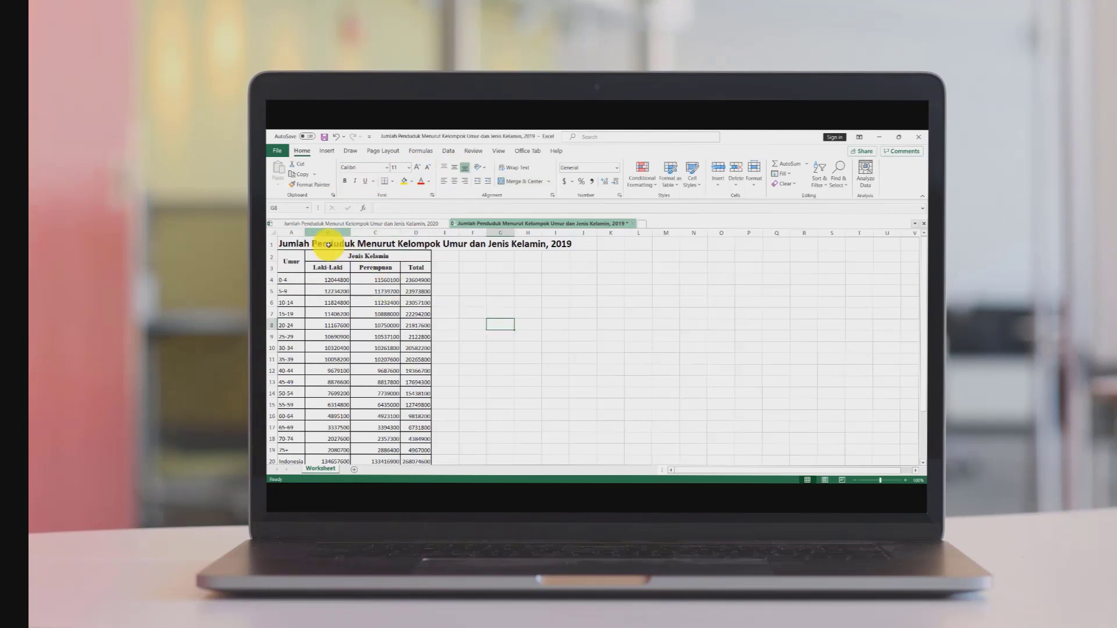
Center the age-group entries in cells A4:A20 horizontally and widen column A slightly.
click(290, 280)
key(ctrl+shift+Down)
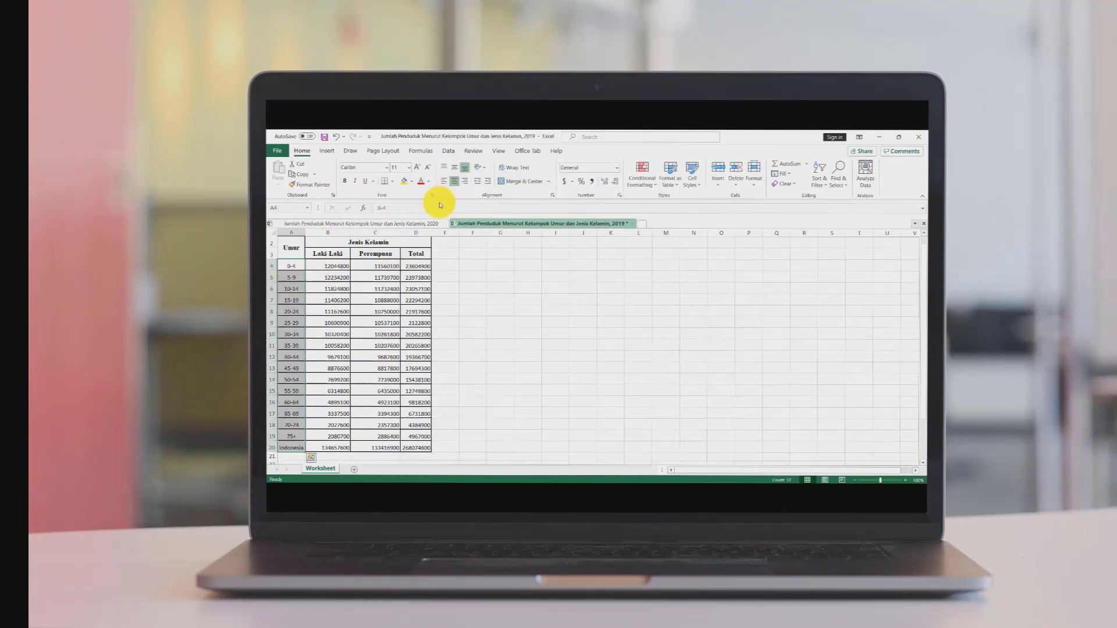
click(455, 181)
drag(305, 233, 311, 232)
click(507, 299)
scroll(491, 241, up, 1)
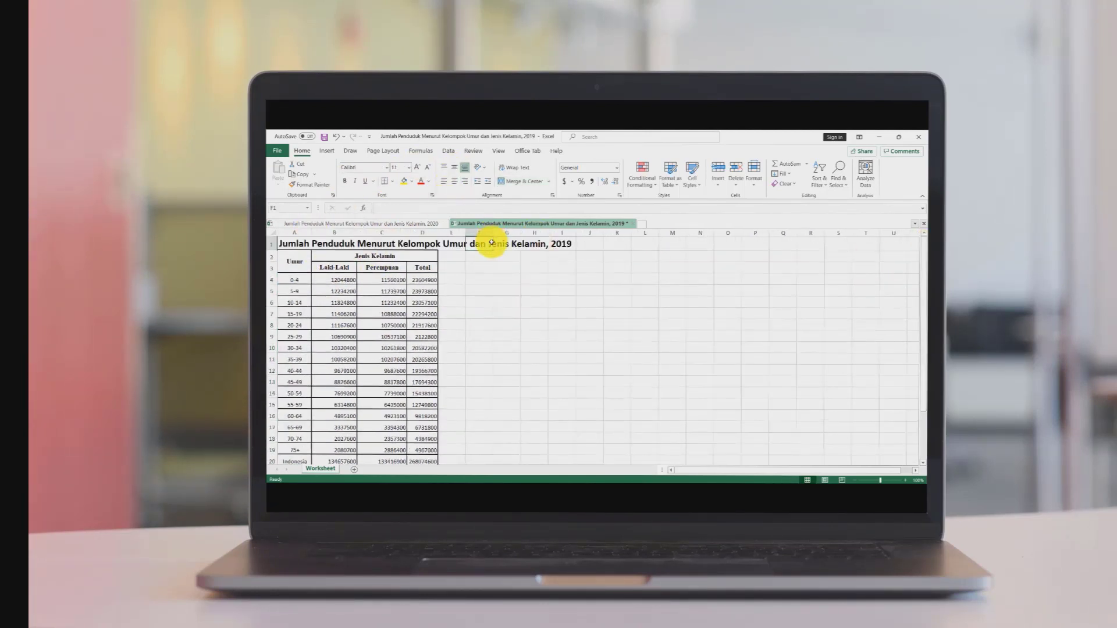
Change the table title in cell A1 to Times New Roman and reduce its font size.
click(292, 245)
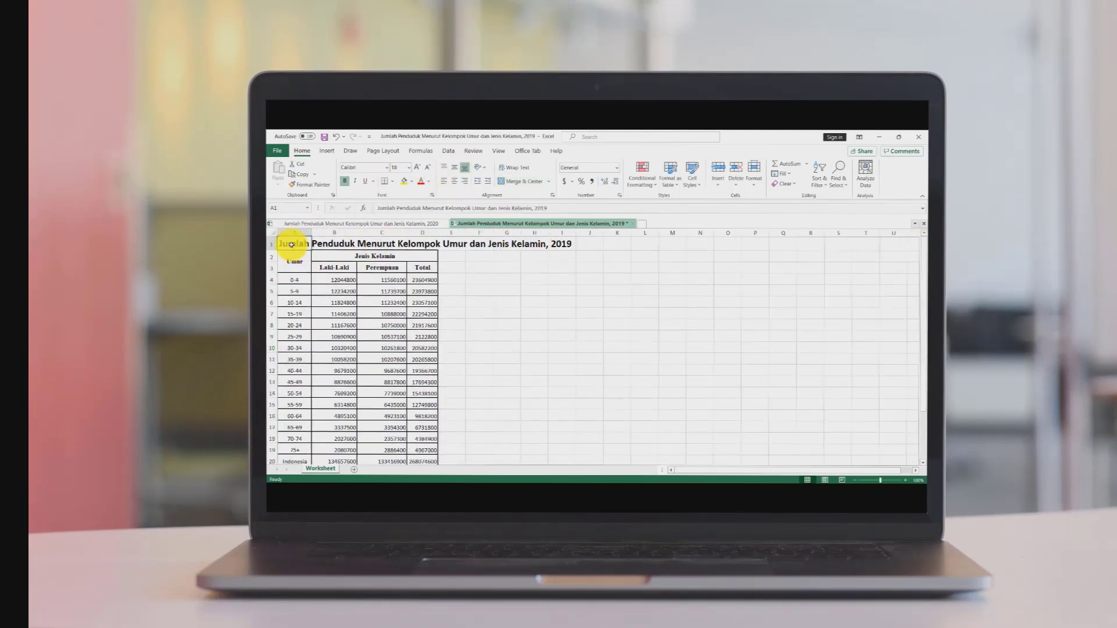
click(386, 170)
drag(463, 224, 464, 381)
click(397, 303)
click(408, 168)
click(401, 236)
Wrap the title, merge and center it across A1:D1 with middle alignment, and shrink row 1 to fit two text lines.
click(516, 167)
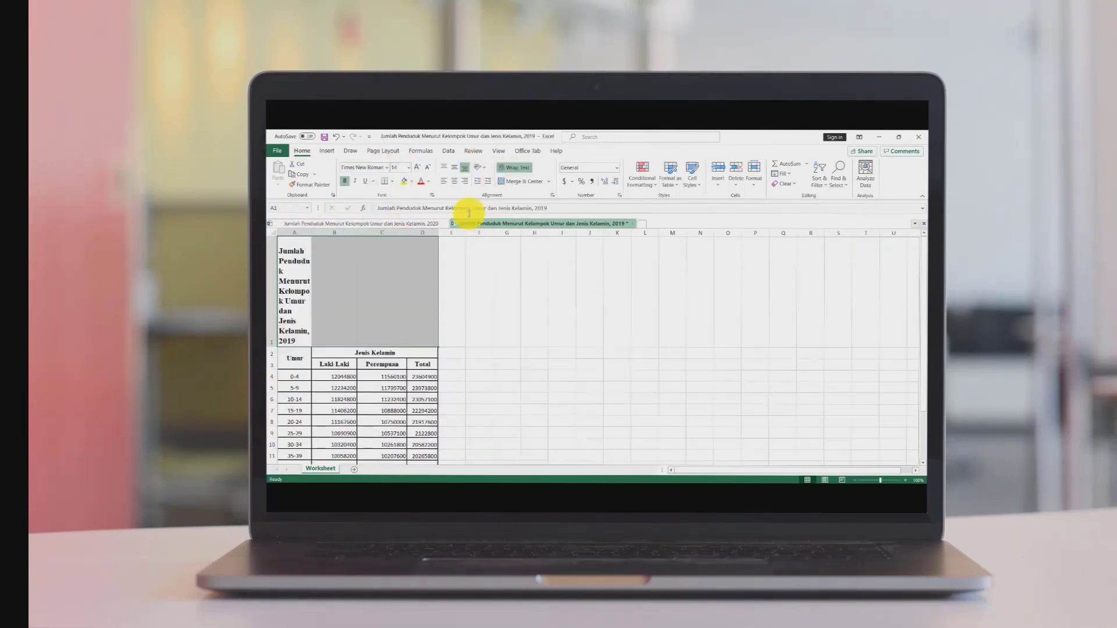
click(523, 181)
click(453, 167)
drag(273, 347, 283, 254)
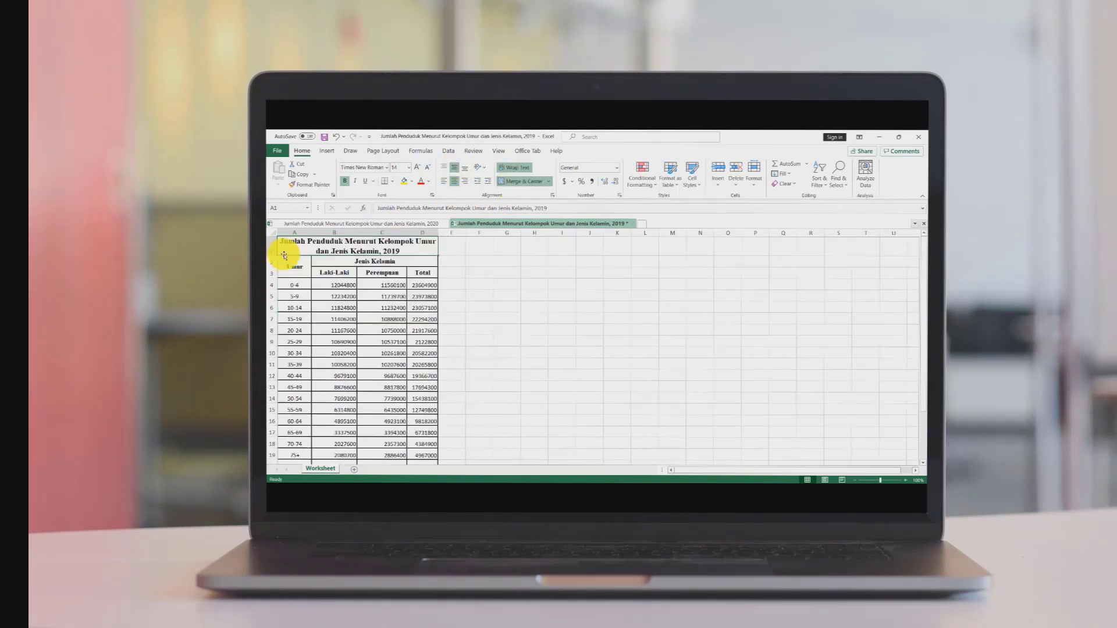
Widen columns B, C and D and set the title's font size to 12.
drag(437, 232, 458, 233)
click(408, 168)
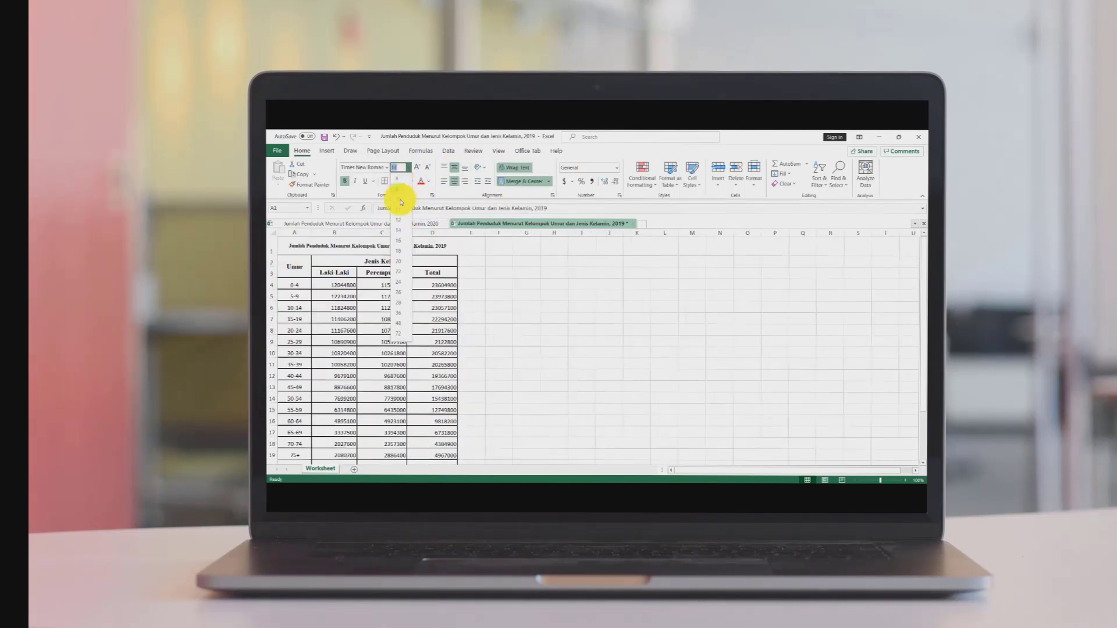
click(398, 220)
drag(357, 233, 431, 233)
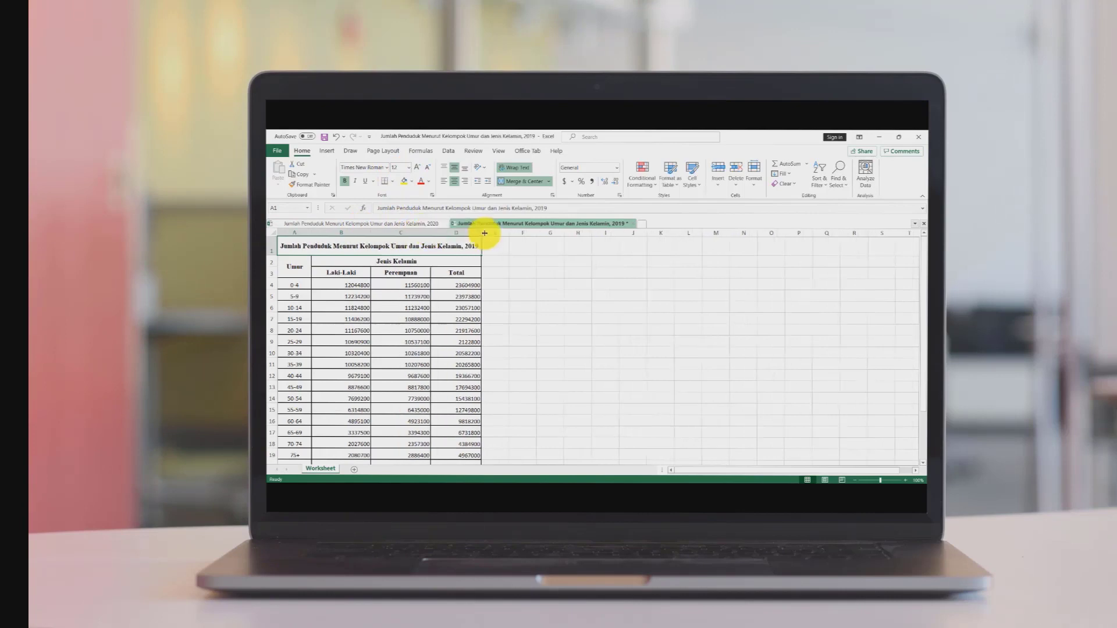
click(526, 289)
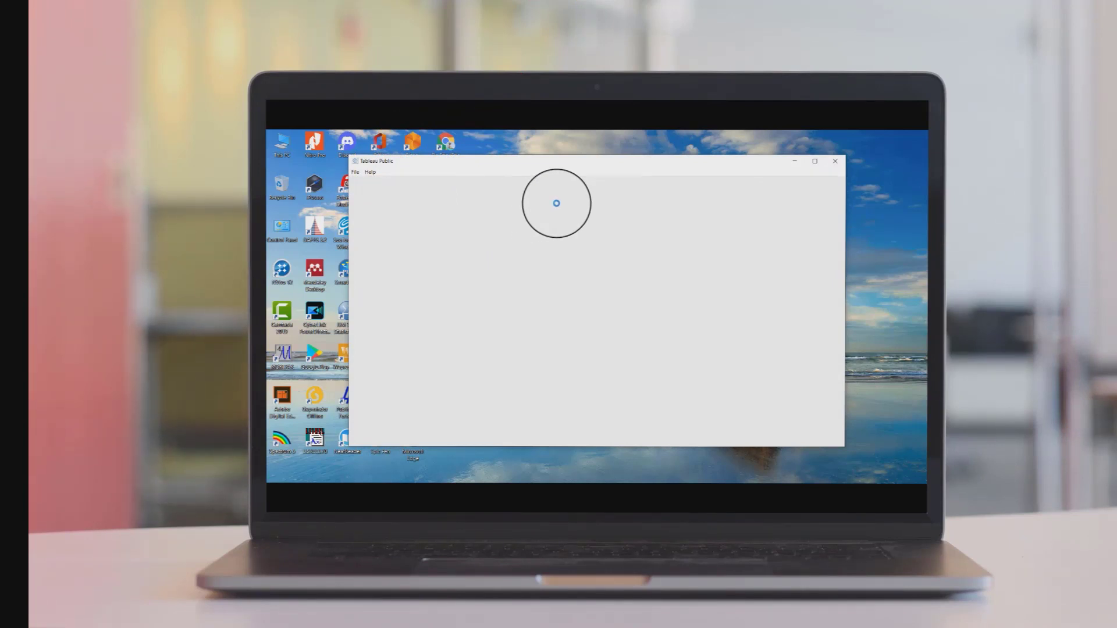
In Tableau Public, connect to the Excel workbook Jumlah_Penduduk_JenisKelamin_2019_2020 and add the Tahun 2020 sheet to the data source canvas.
click(814, 161)
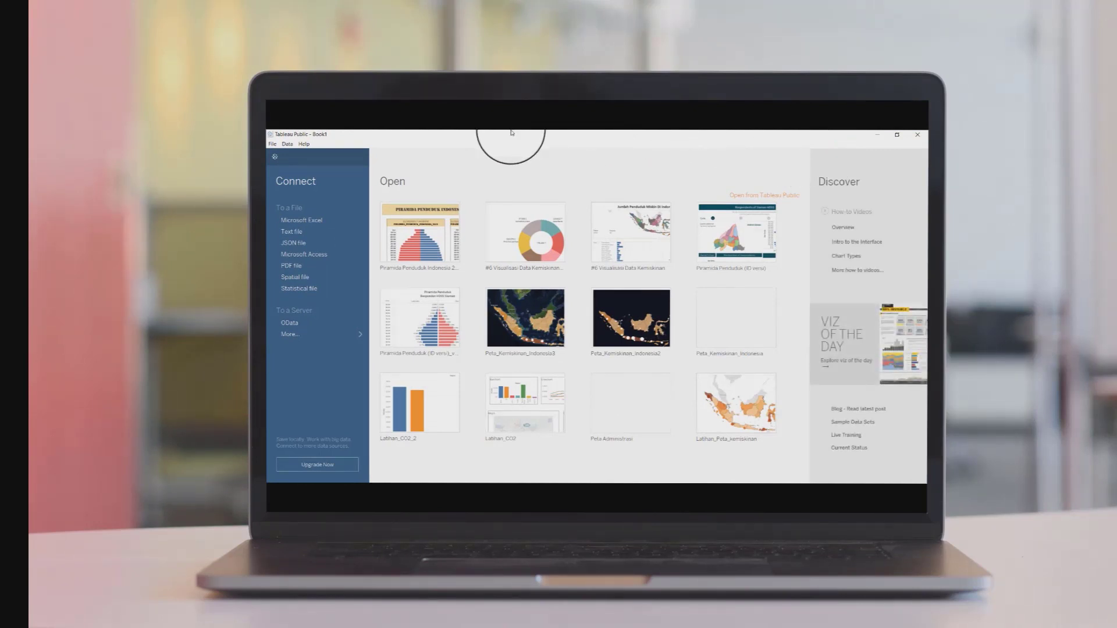
click(309, 226)
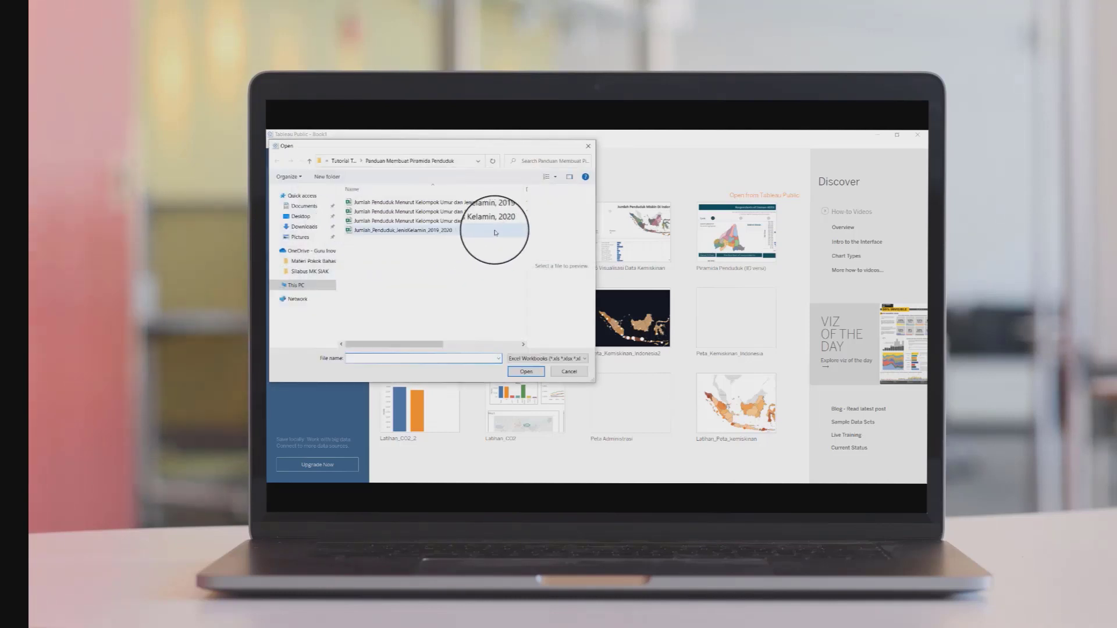
click(430, 230)
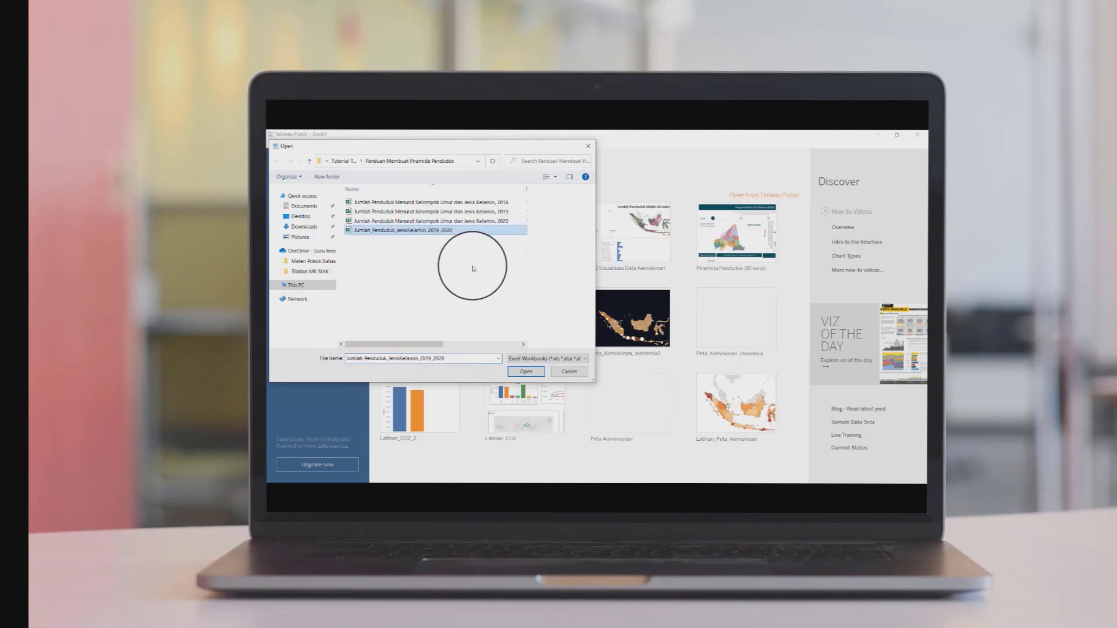
click(525, 372)
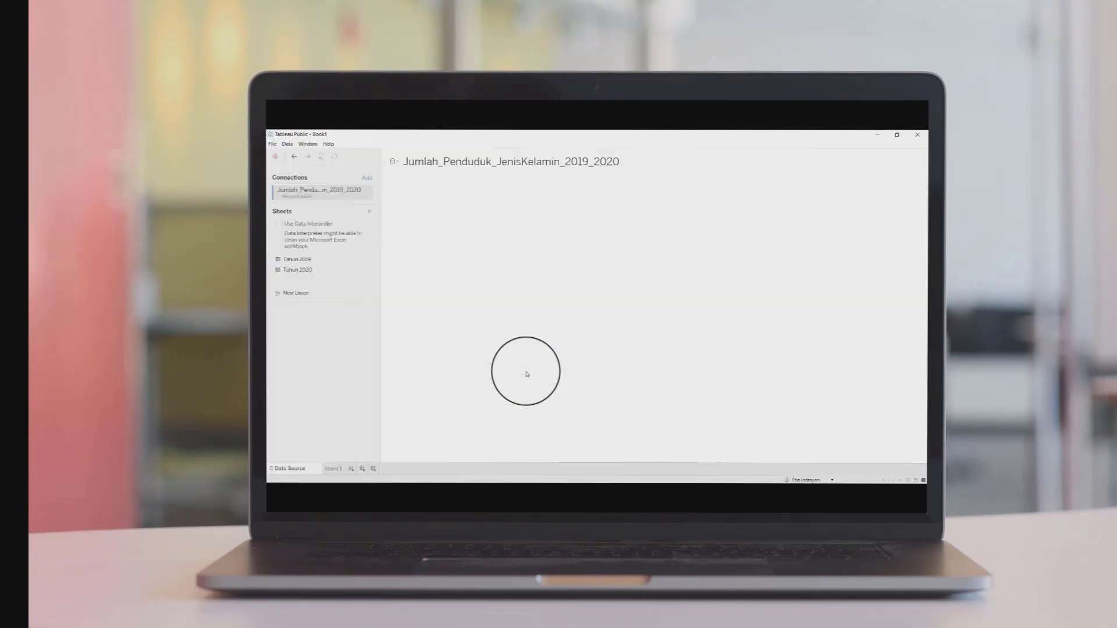
drag(297, 263, 654, 283)
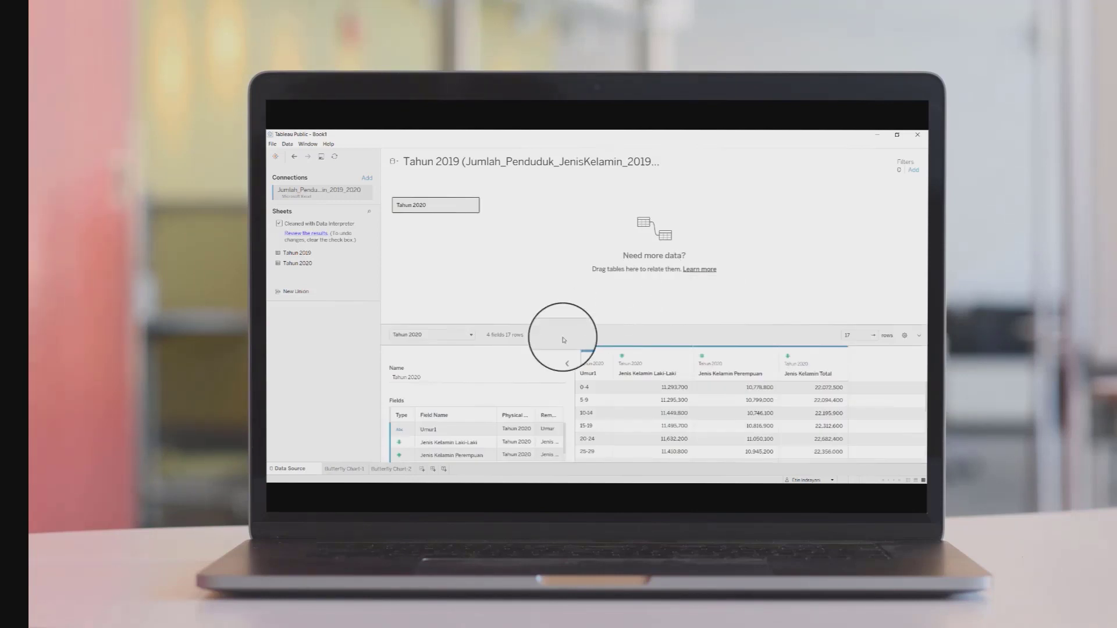
click(568, 356)
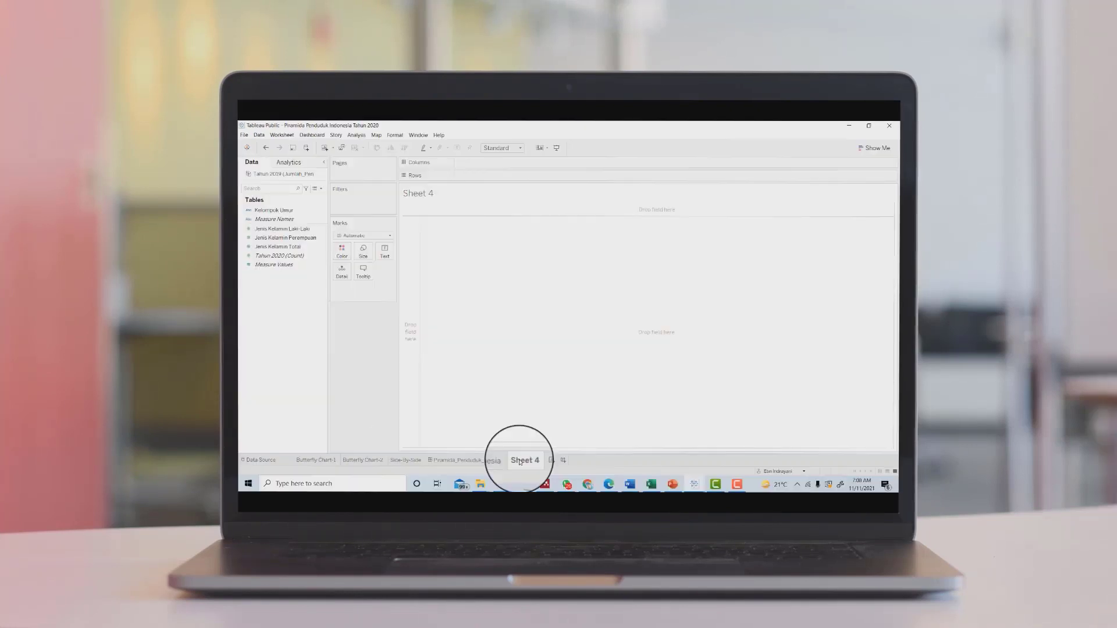
Rename Sheet 4 as Donut and color its marks by Kelompok Umur.
right_click(519, 462)
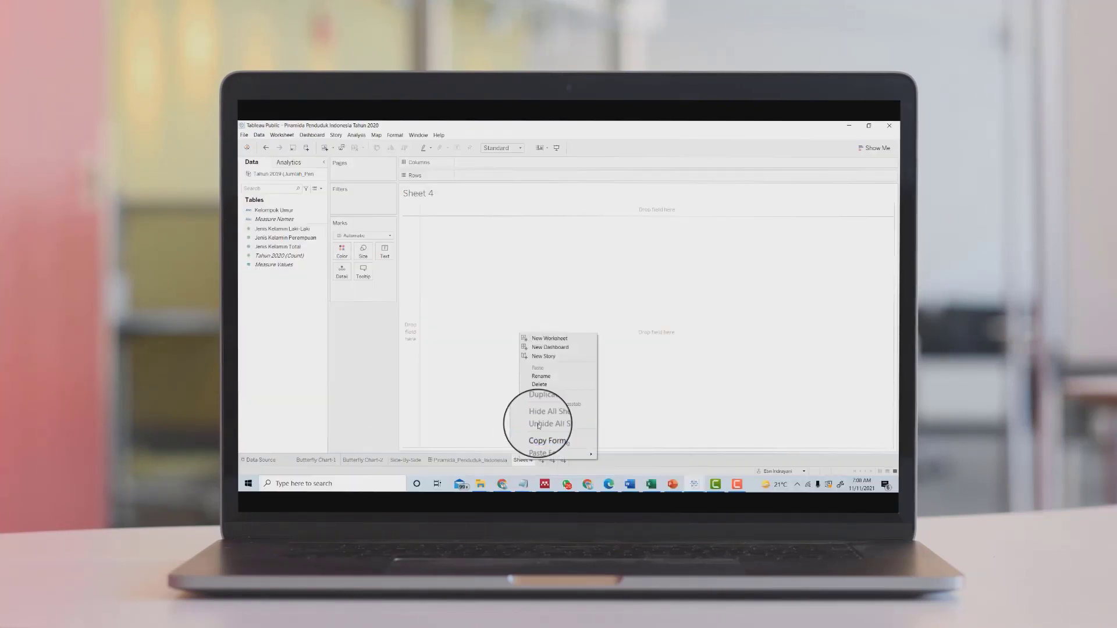
click(539, 375)
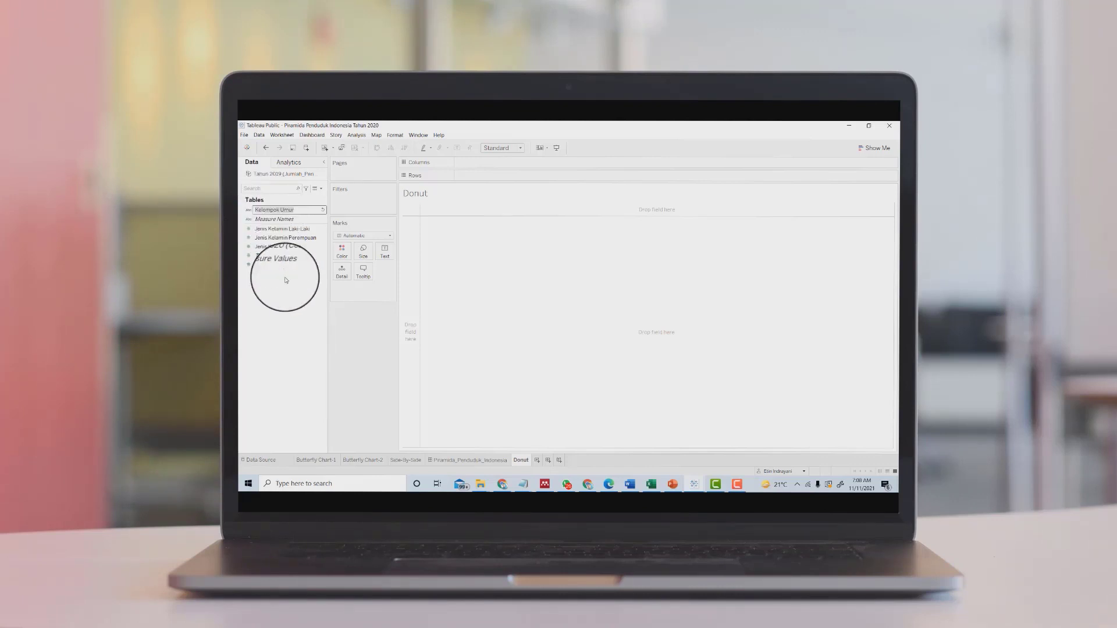
click(273, 210)
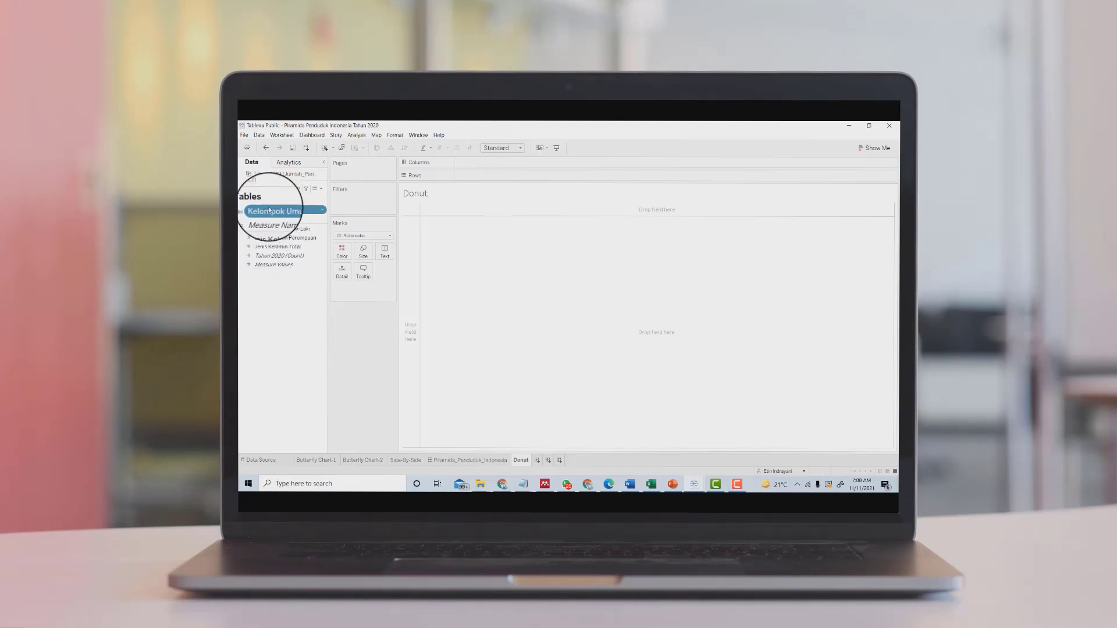
drag(269, 211, 343, 251)
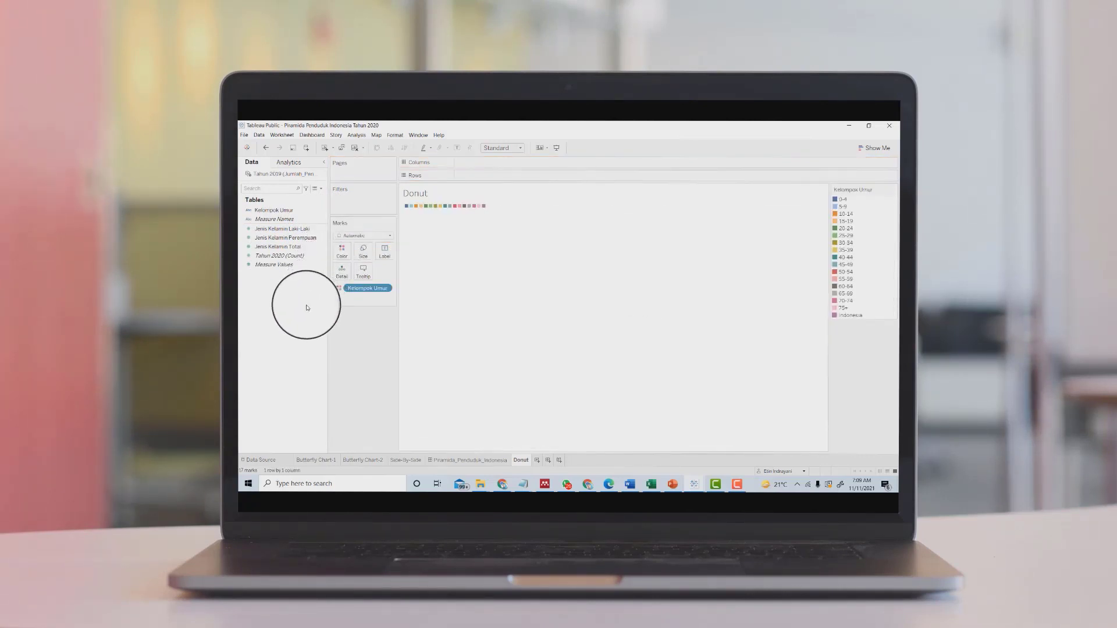
Change the mark type to Pie and assign Jenis Kelamin Perempuan to the slice angle.
click(363, 235)
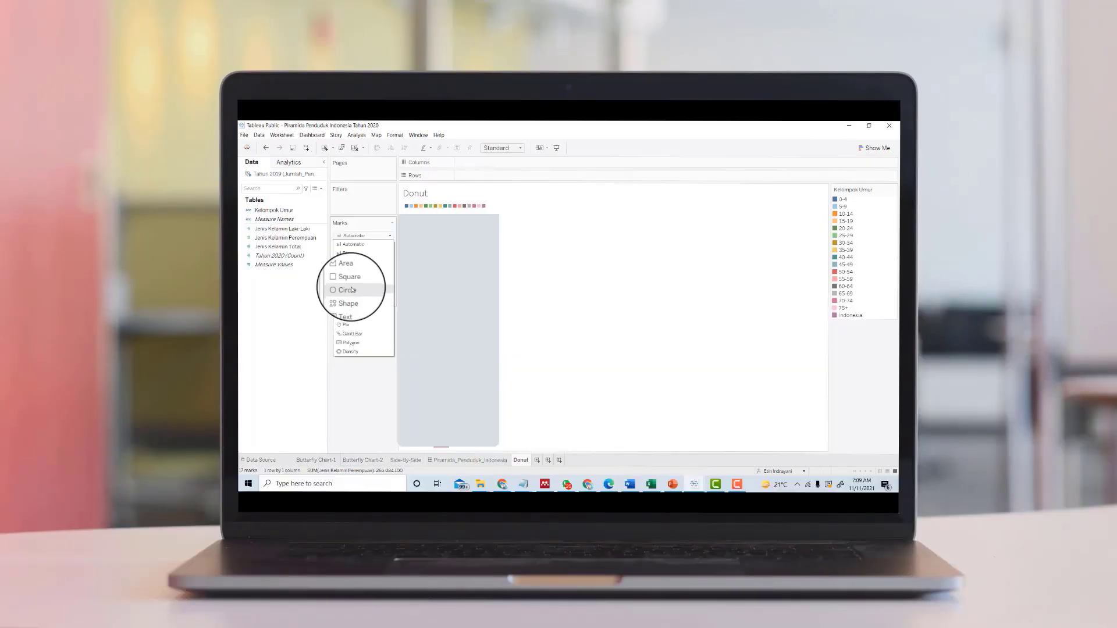
click(346, 324)
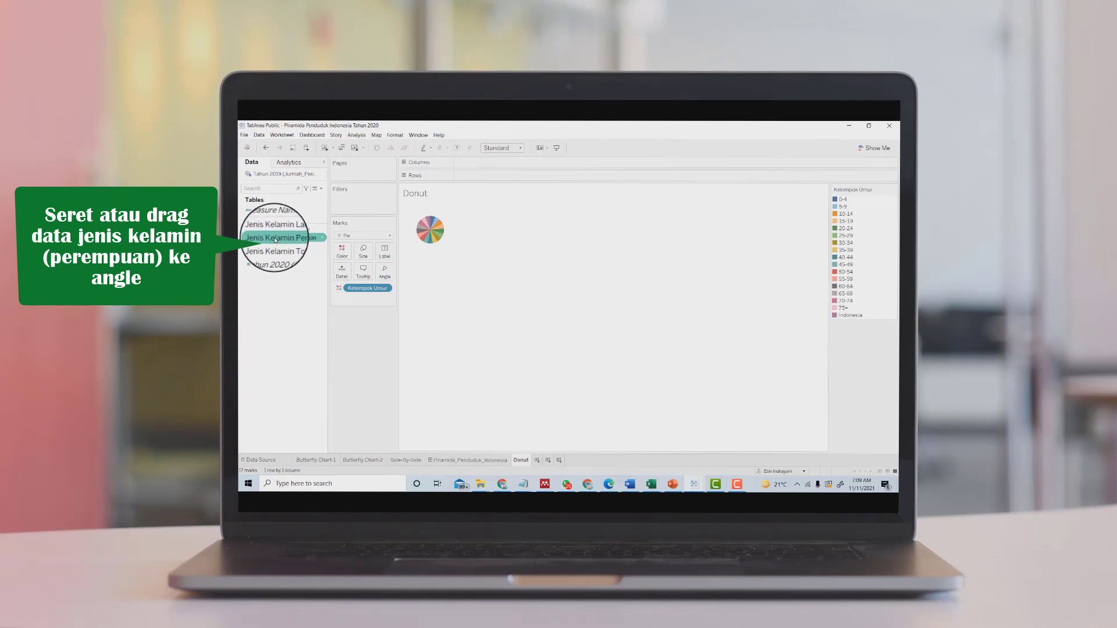
drag(275, 240, 389, 273)
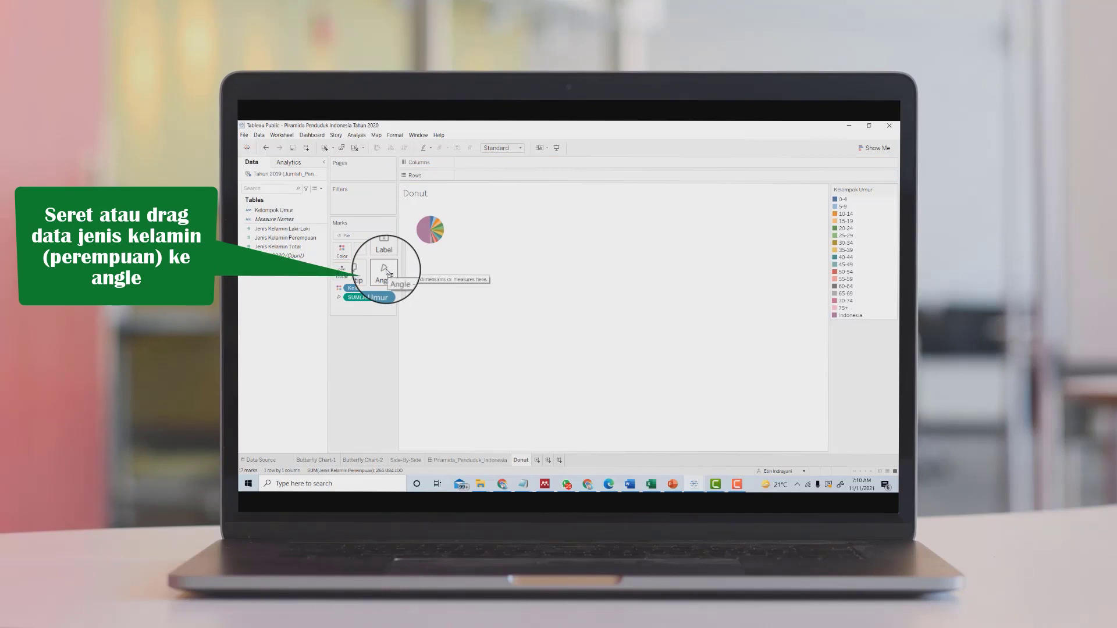
Exclude the Indonesia slice from the pie and fit the chart to Entire View.
mouse_move(429, 228)
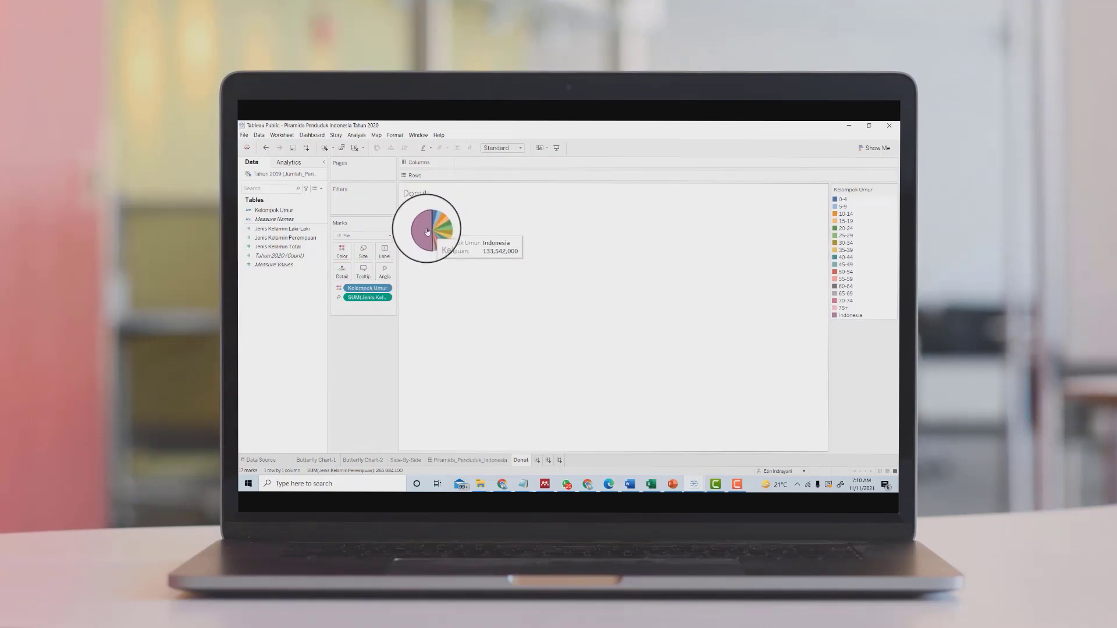
right_click(427, 230)
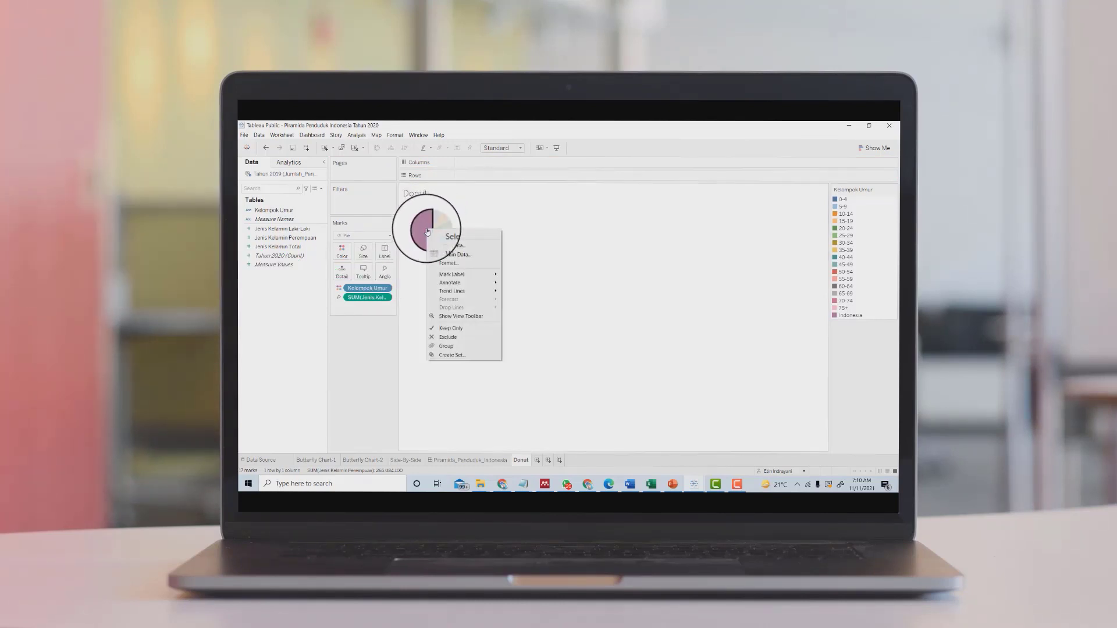
click(453, 337)
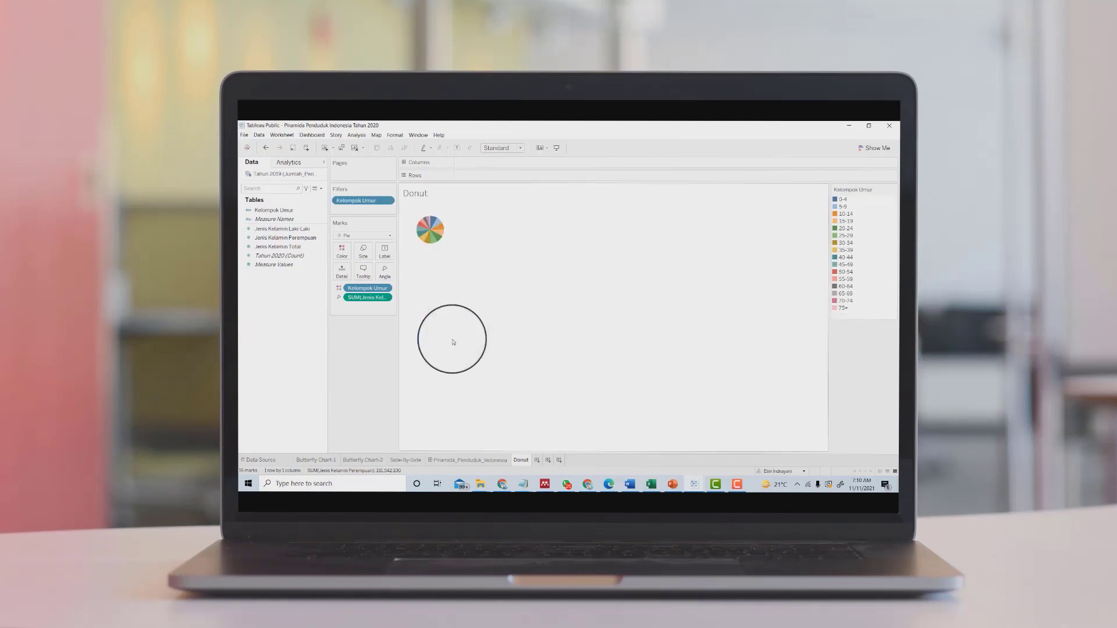
click(510, 148)
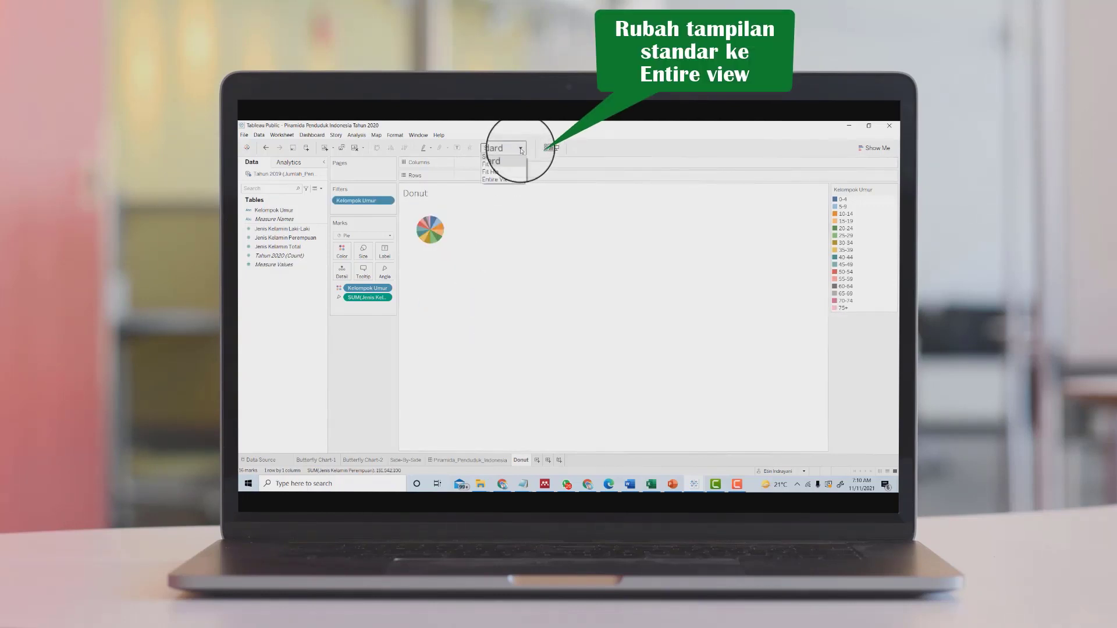
click(507, 181)
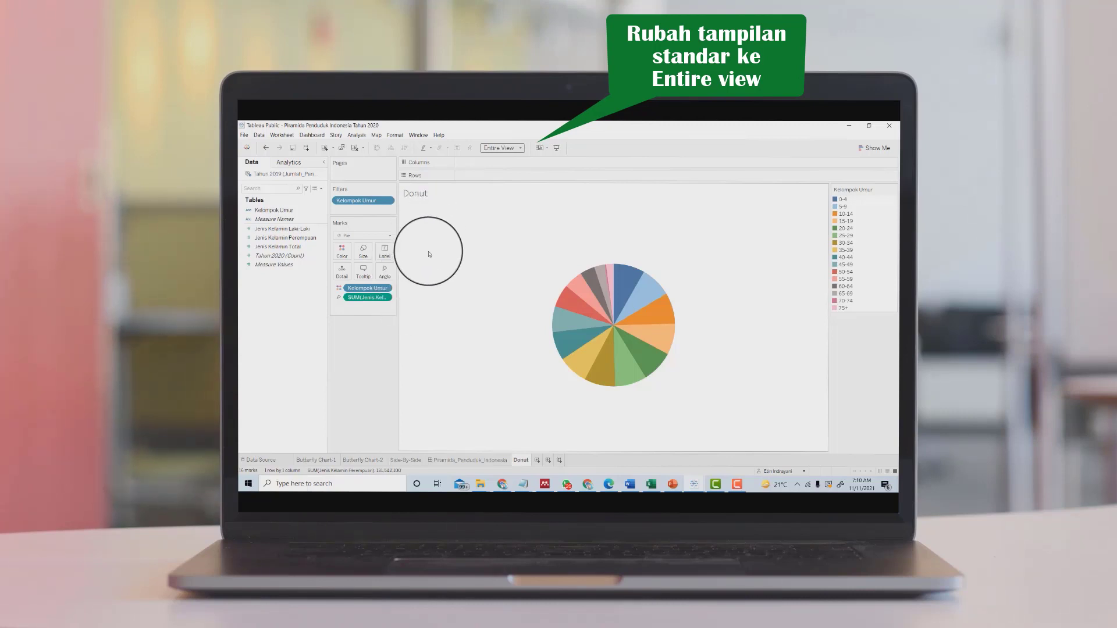
Create a calculated field called Axis with the formula min(0).
click(322, 188)
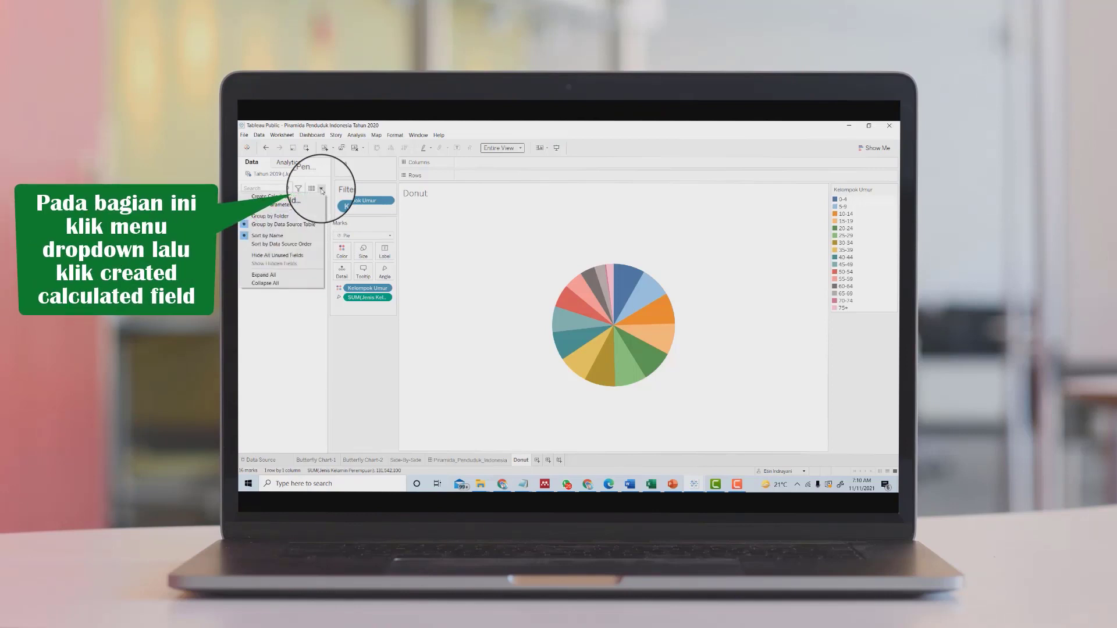
click(305, 197)
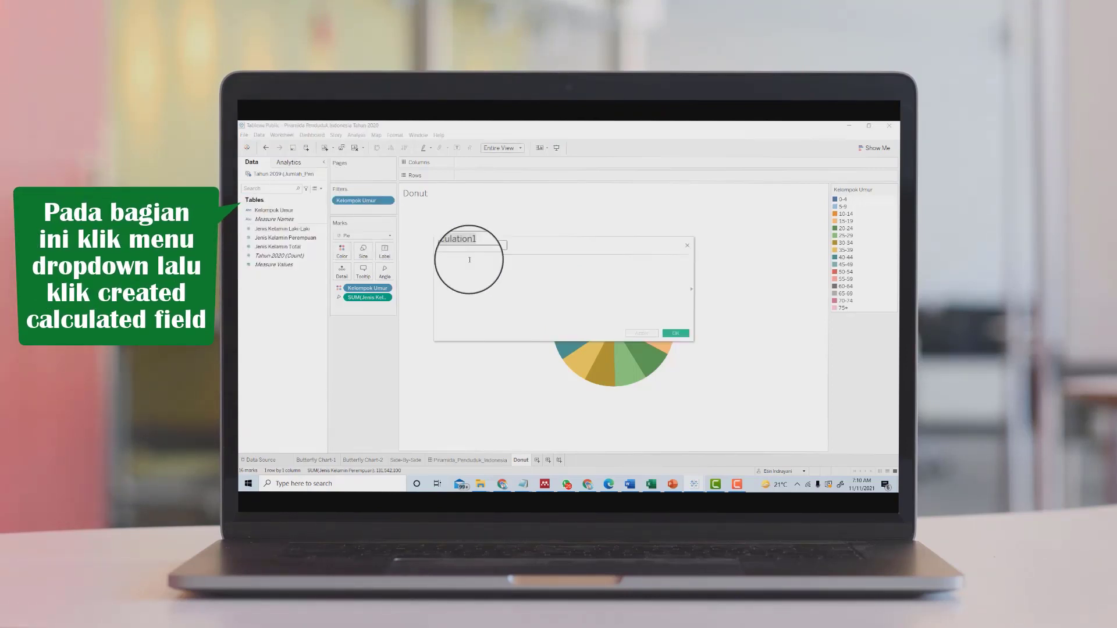
key(BackSpace)
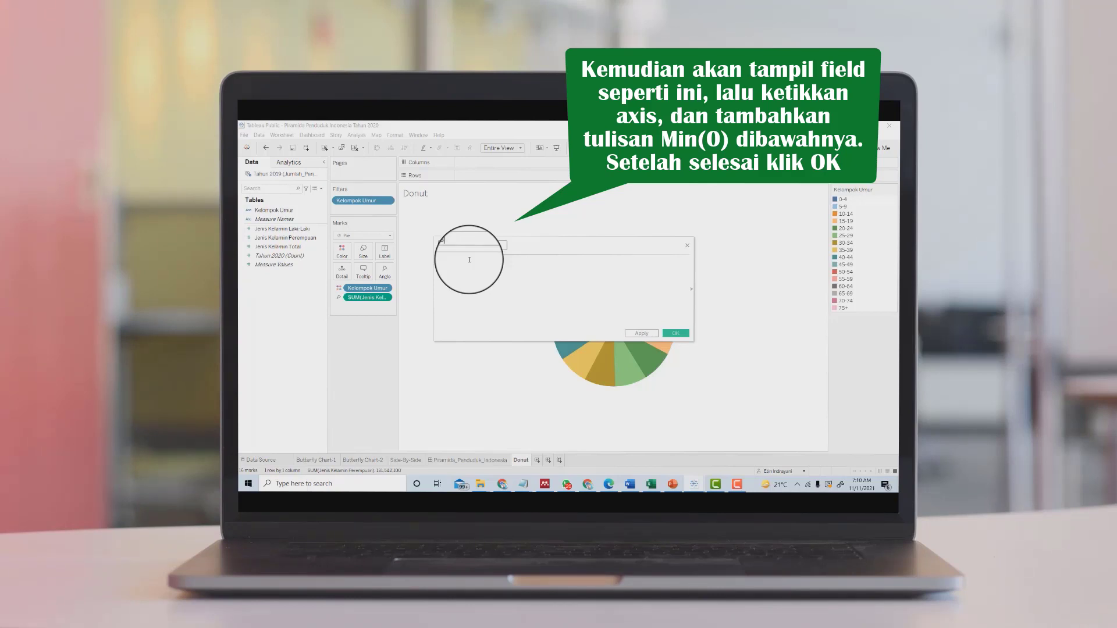
text(Axis)
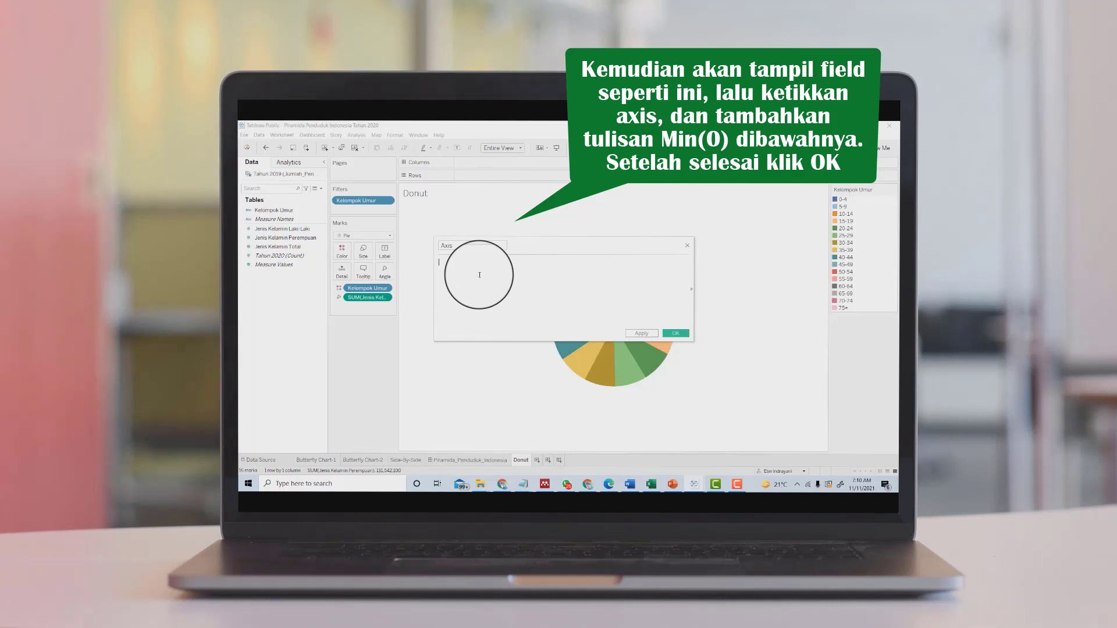
text(Min)
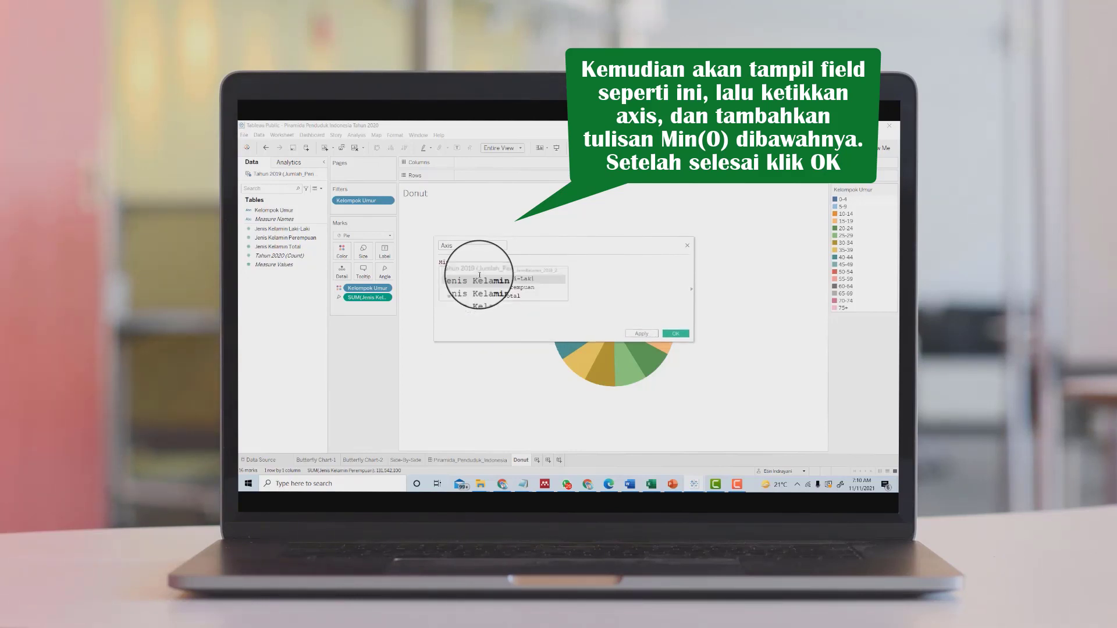
key(BackSpace)
text(()
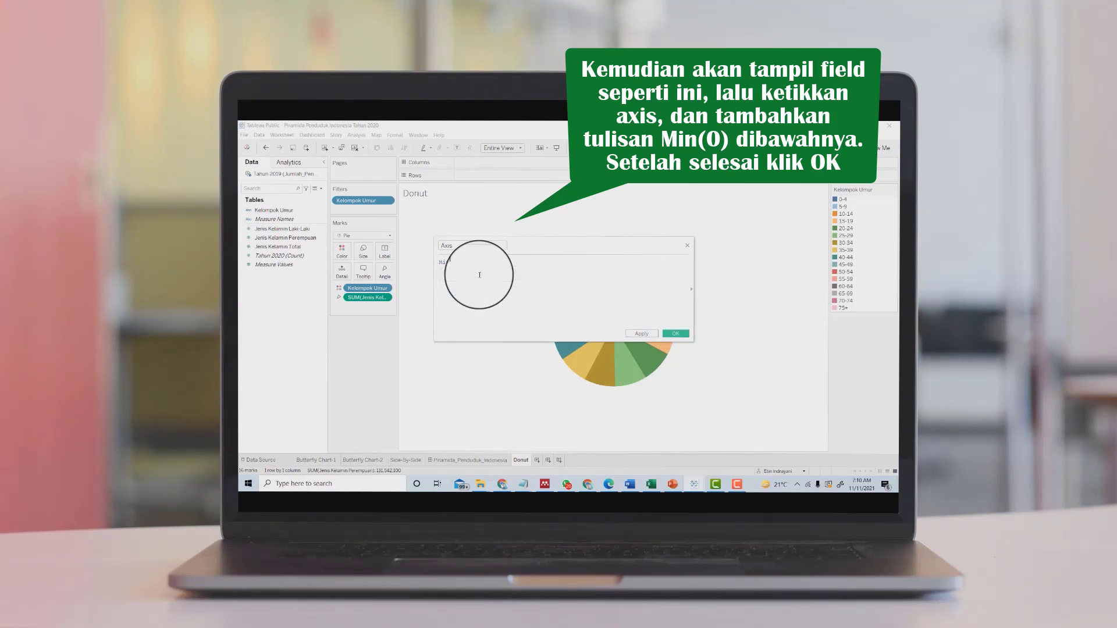
text(0))
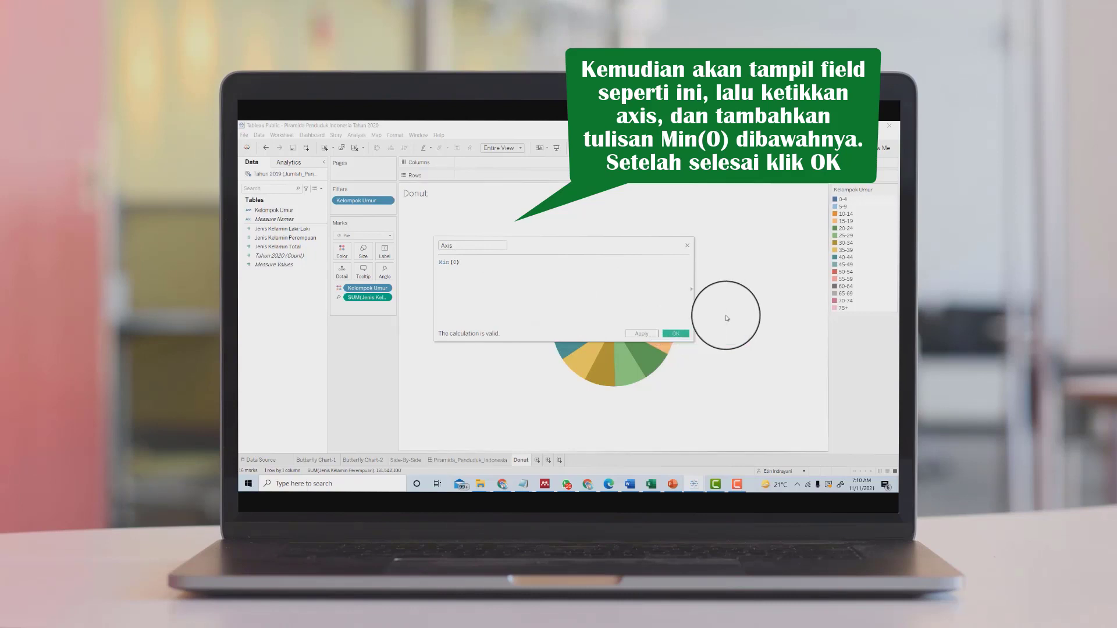
click(679, 335)
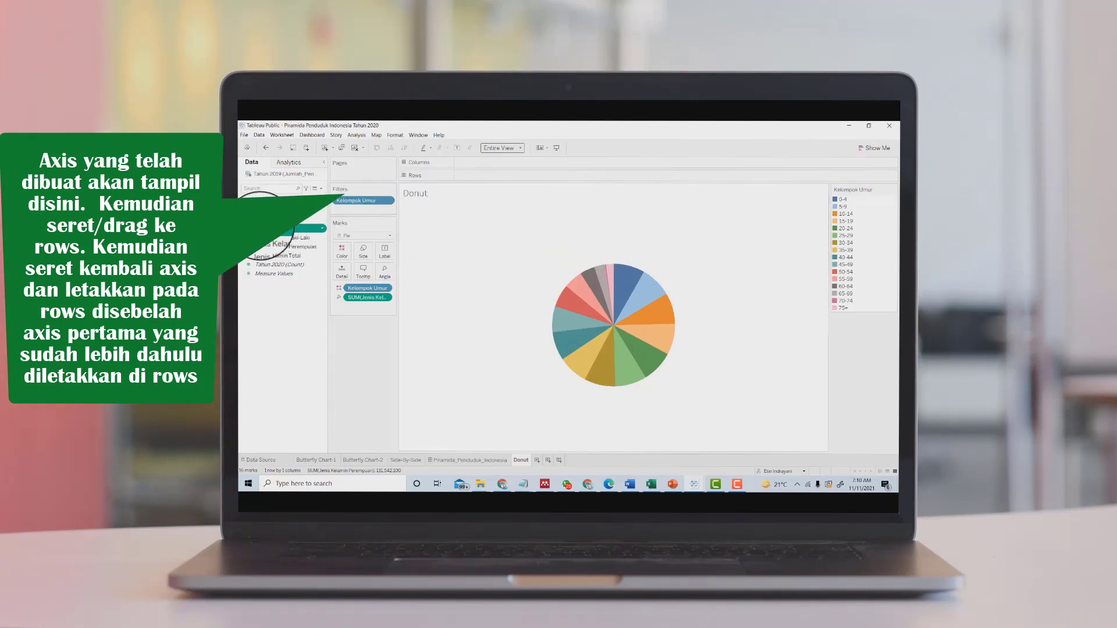
Place the Axis field on Rows twice, side by side, to create two pie charts.
drag(288, 228, 468, 177)
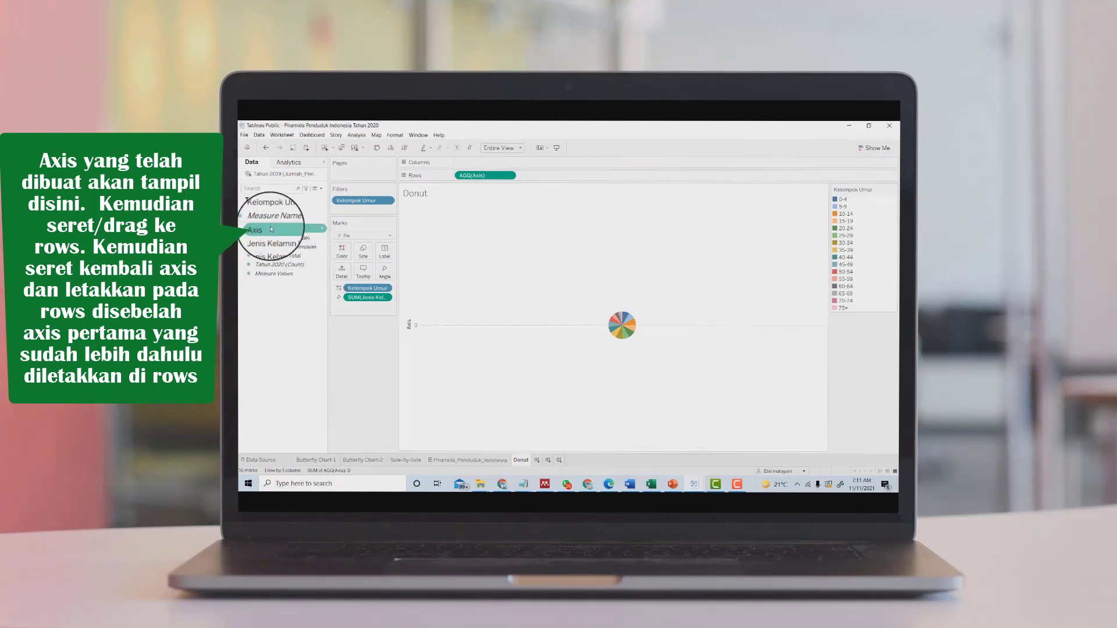
drag(271, 230, 538, 178)
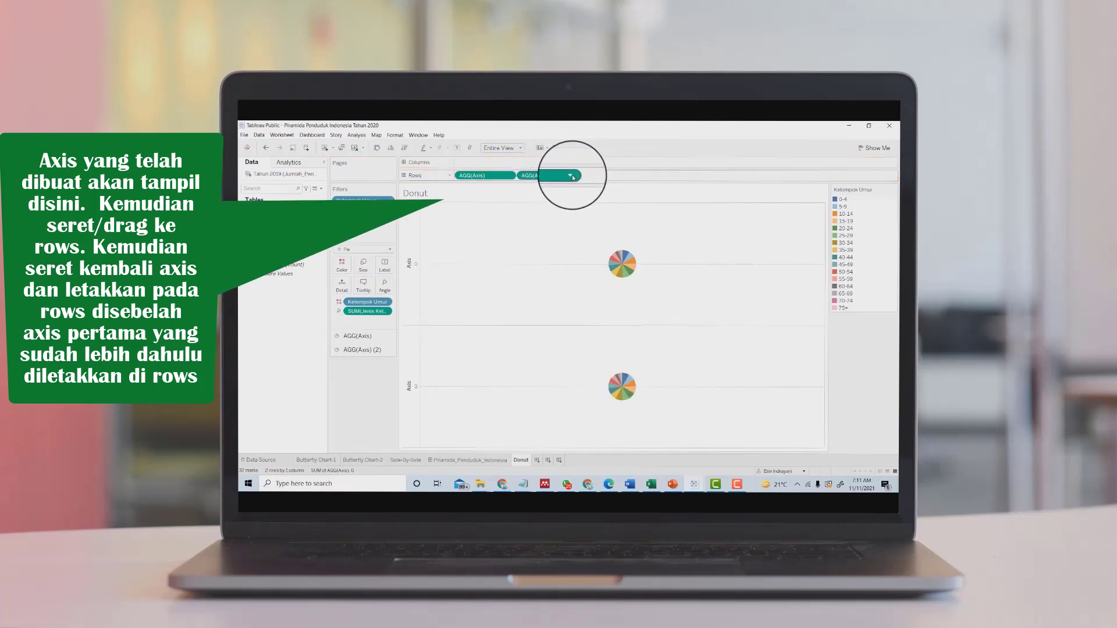
drag(571, 177, 561, 176)
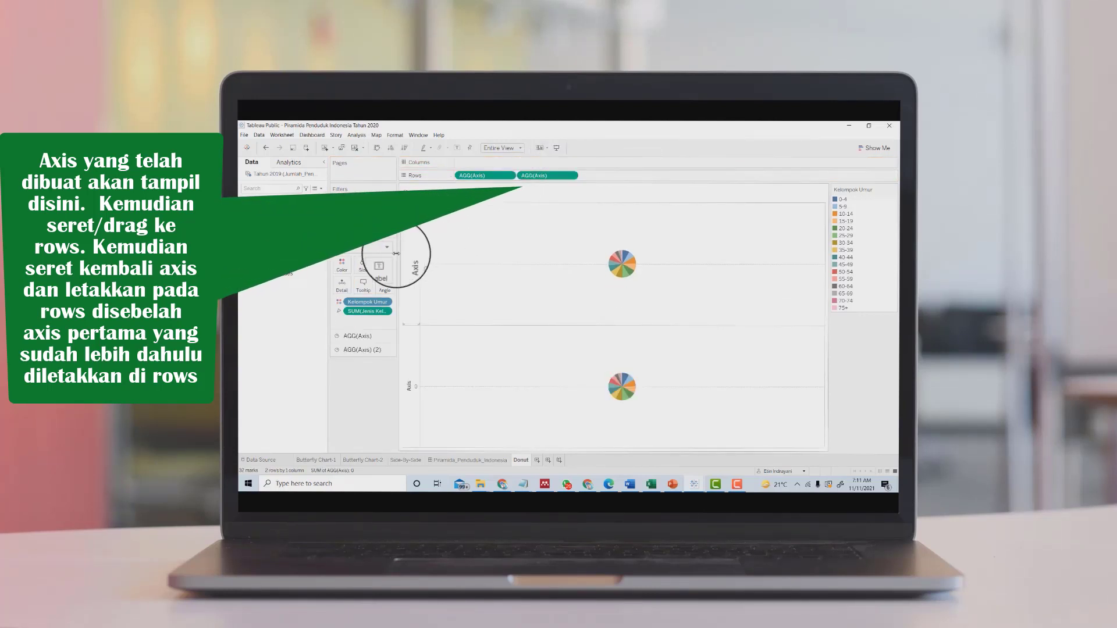
click(369, 267)
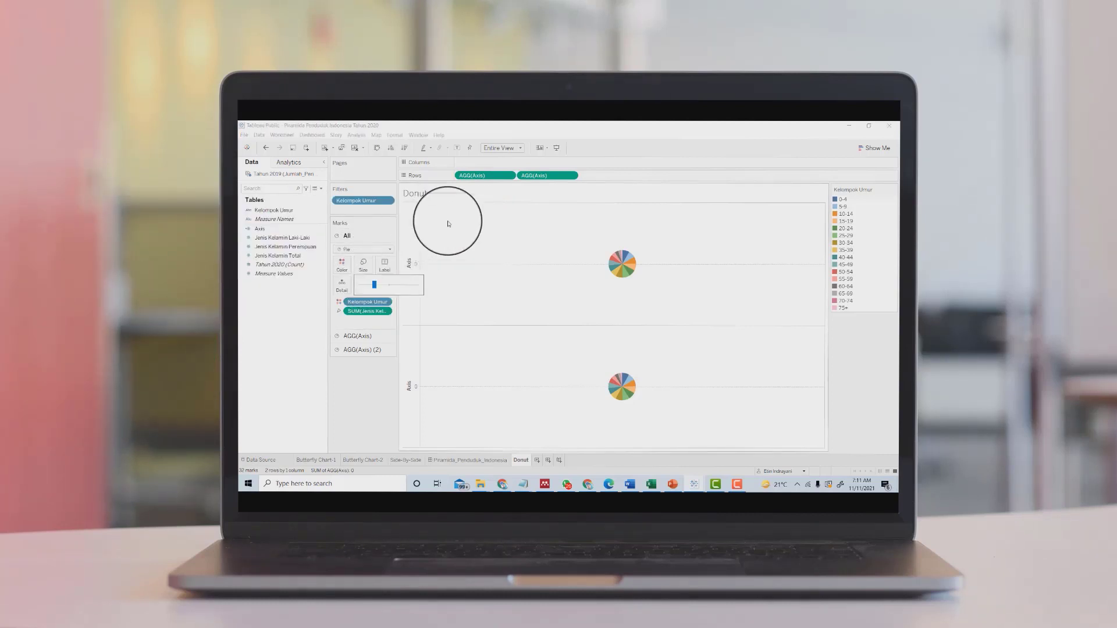
Combine the two Axis fields on Rows into a dual axis and synchronize the axes.
click(570, 175)
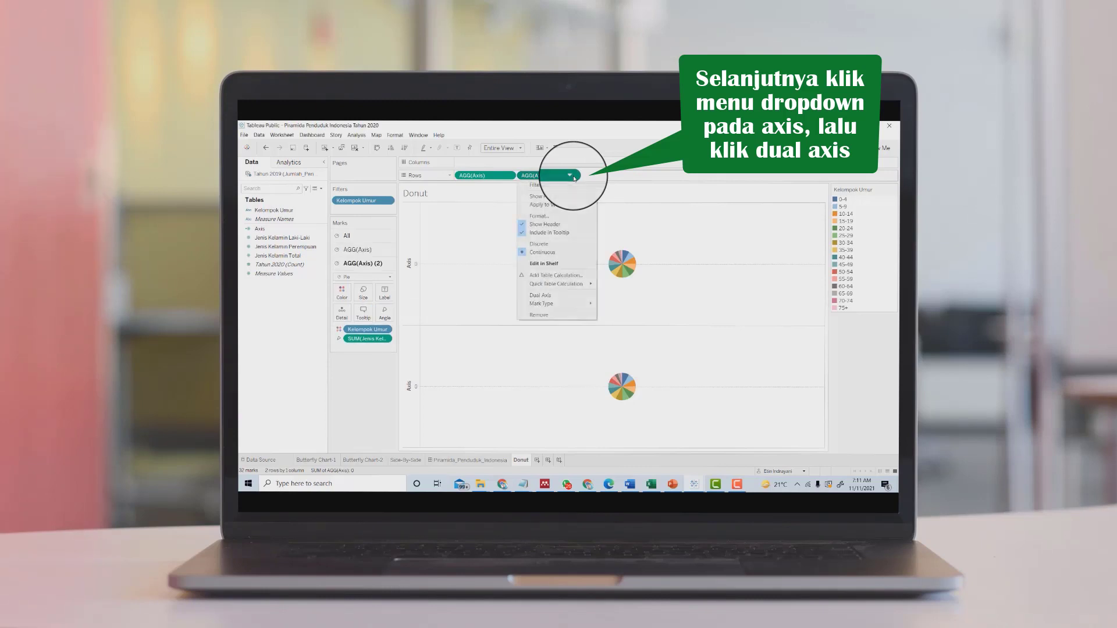
click(558, 295)
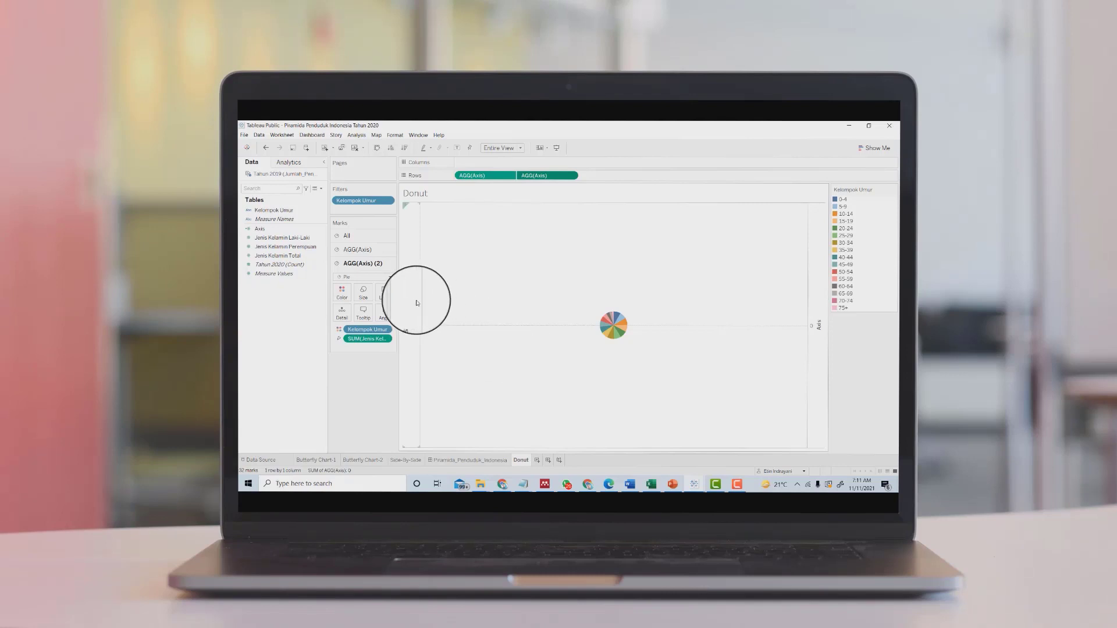
right_click(416, 303)
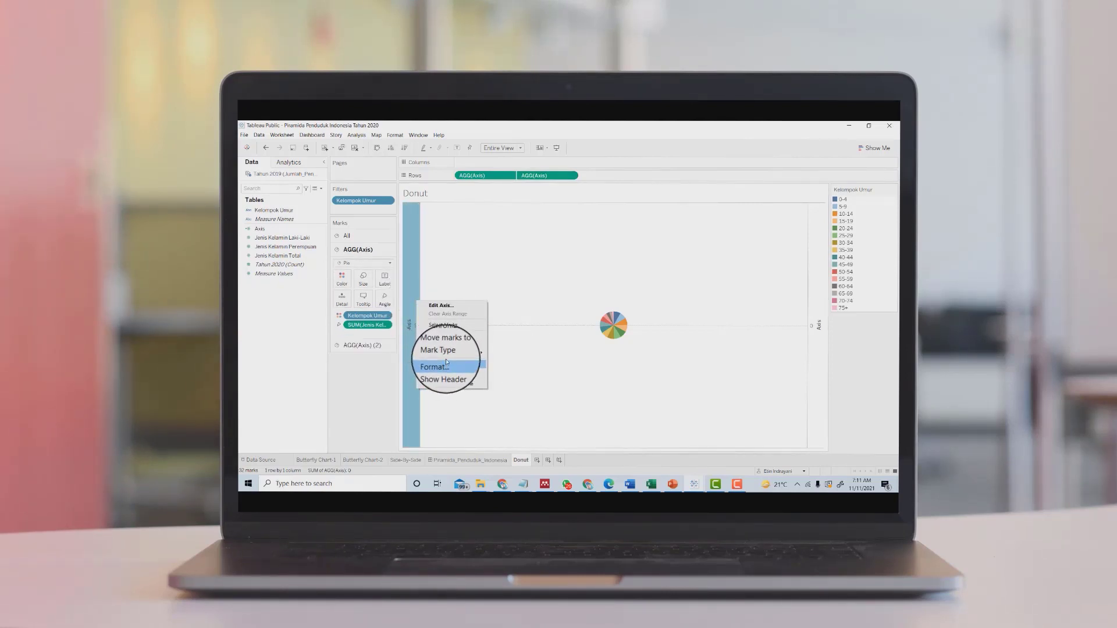
click(452, 337)
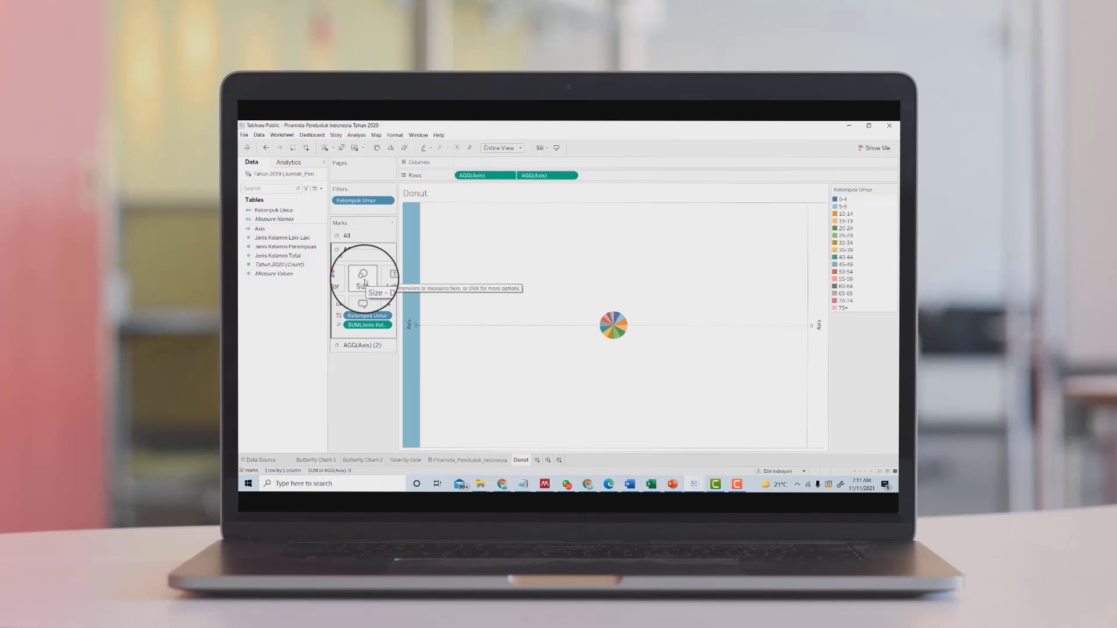
Remove Jenis Kelamin Perempuan and Kelompok Umur from the second Axis marks and color those marks white.
click(370, 348)
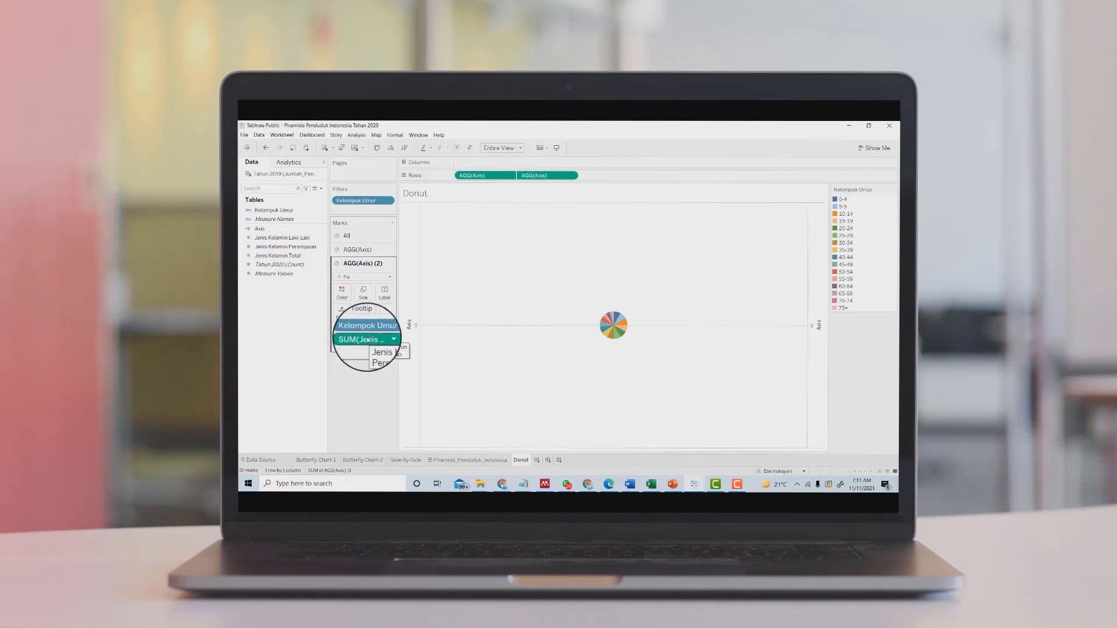
drag(367, 340, 357, 384)
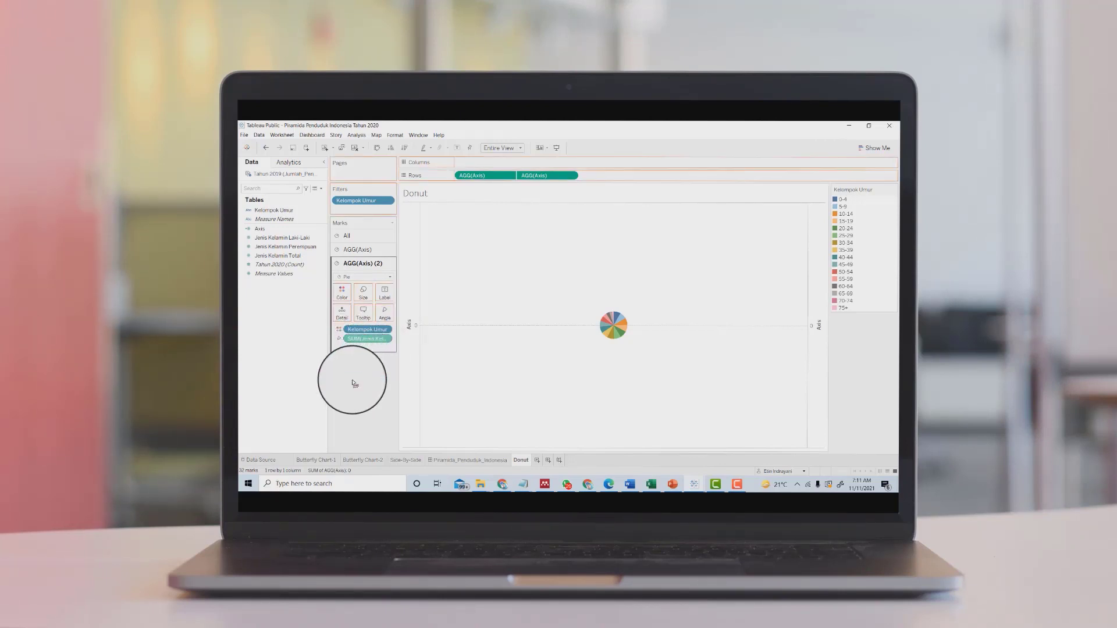
drag(370, 332, 362, 380)
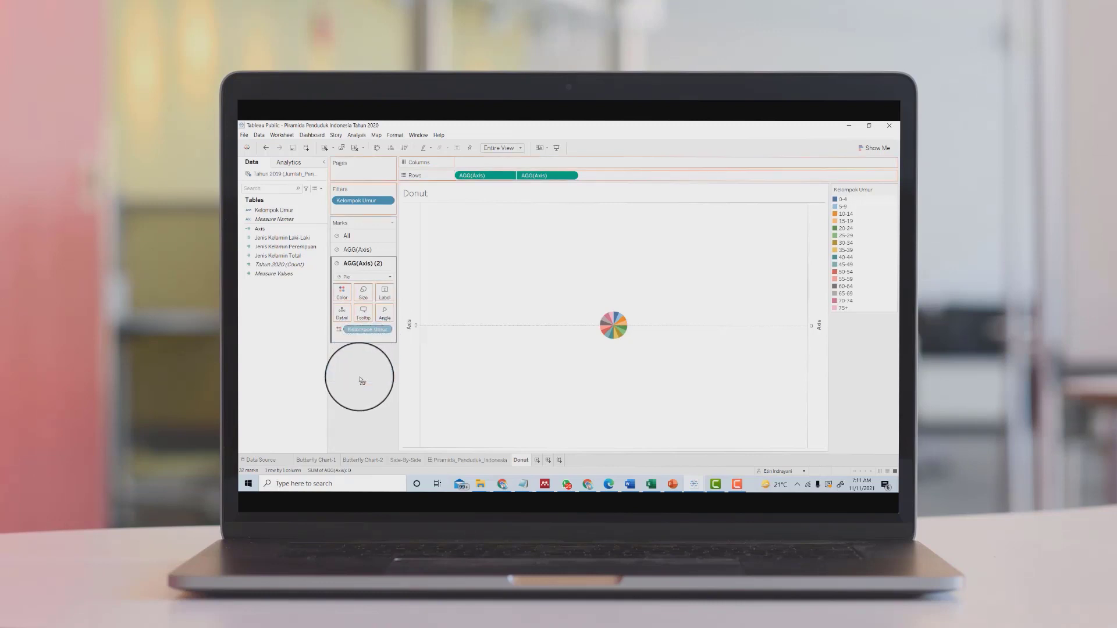
click(345, 295)
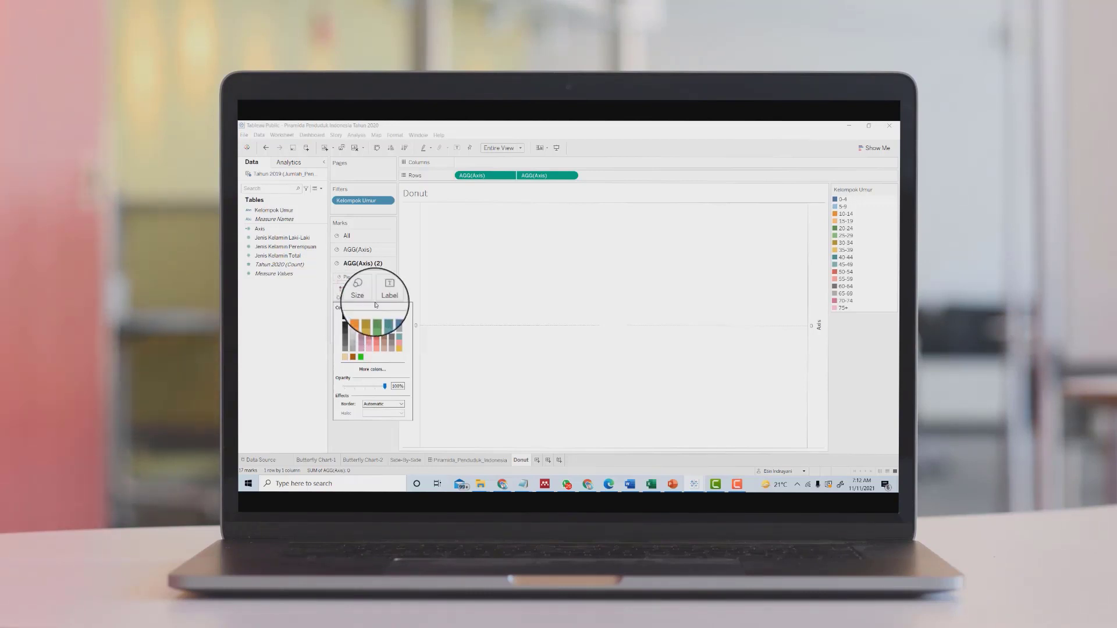
Increase the mark size of the first Axis so its pie surrounds the white circle as a ring.
click(374, 253)
click(374, 253)
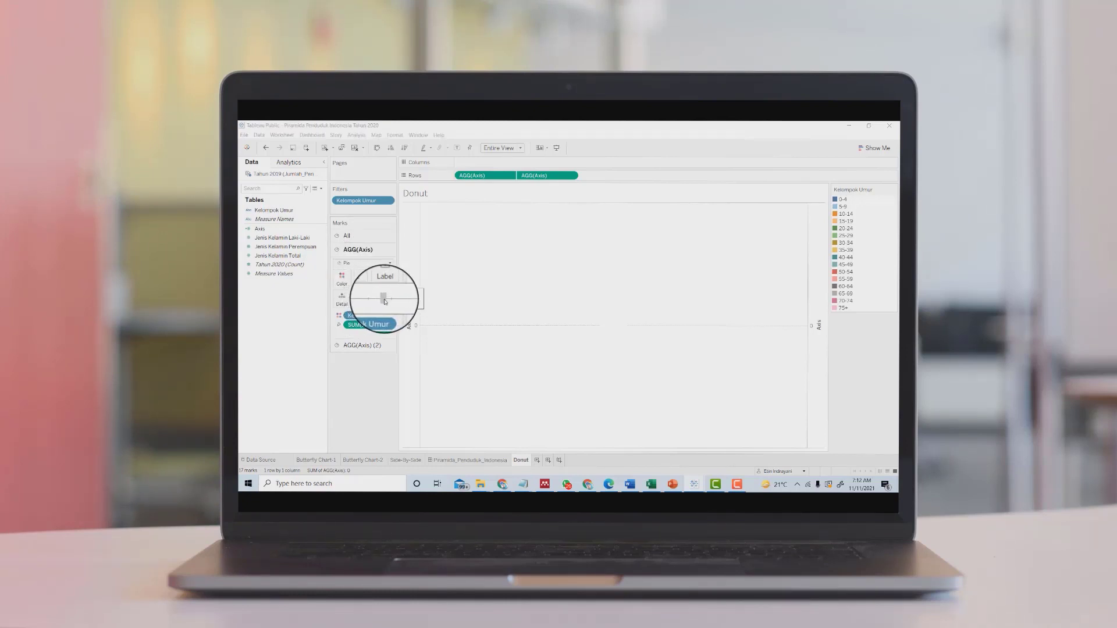
drag(389, 301, 392, 301)
click(428, 294)
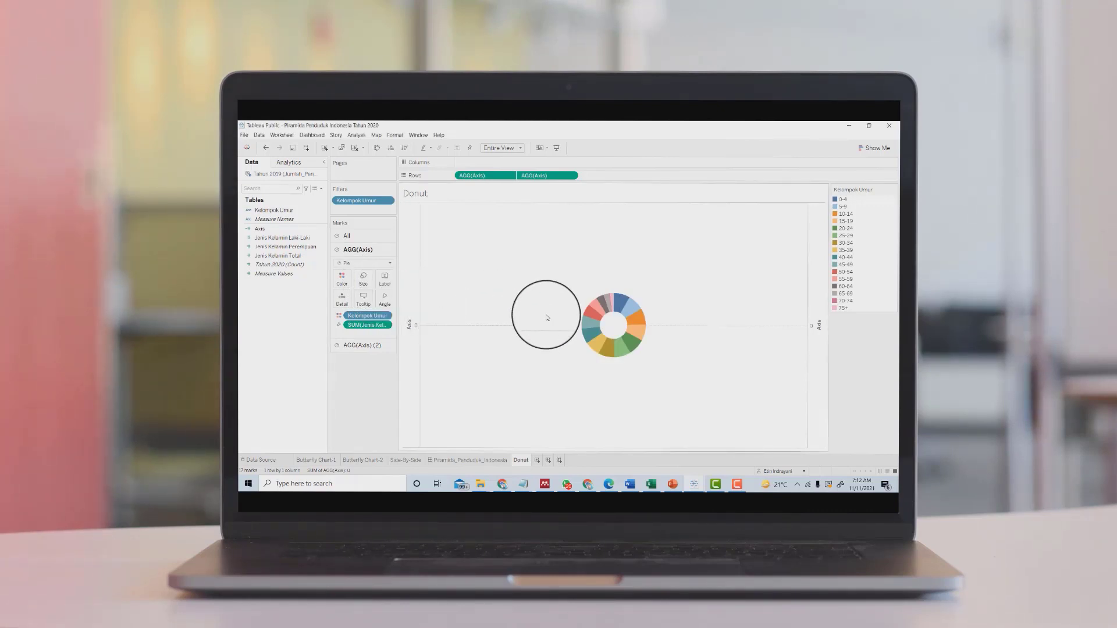
Enlarge the white center circle slightly to widen the donut hole.
click(612, 327)
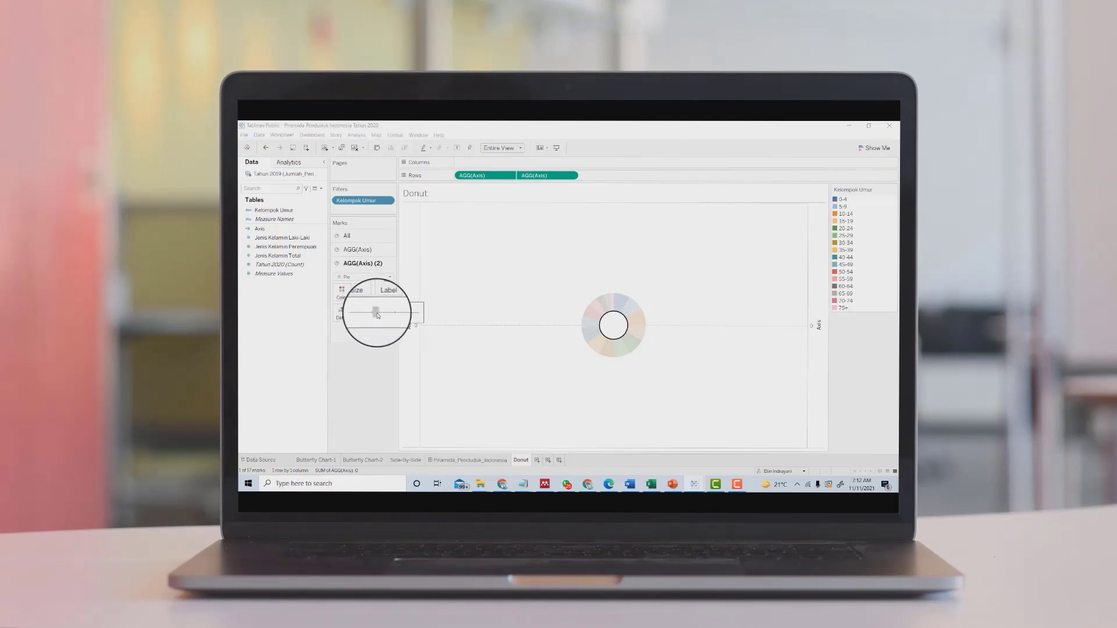
drag(374, 313, 381, 314)
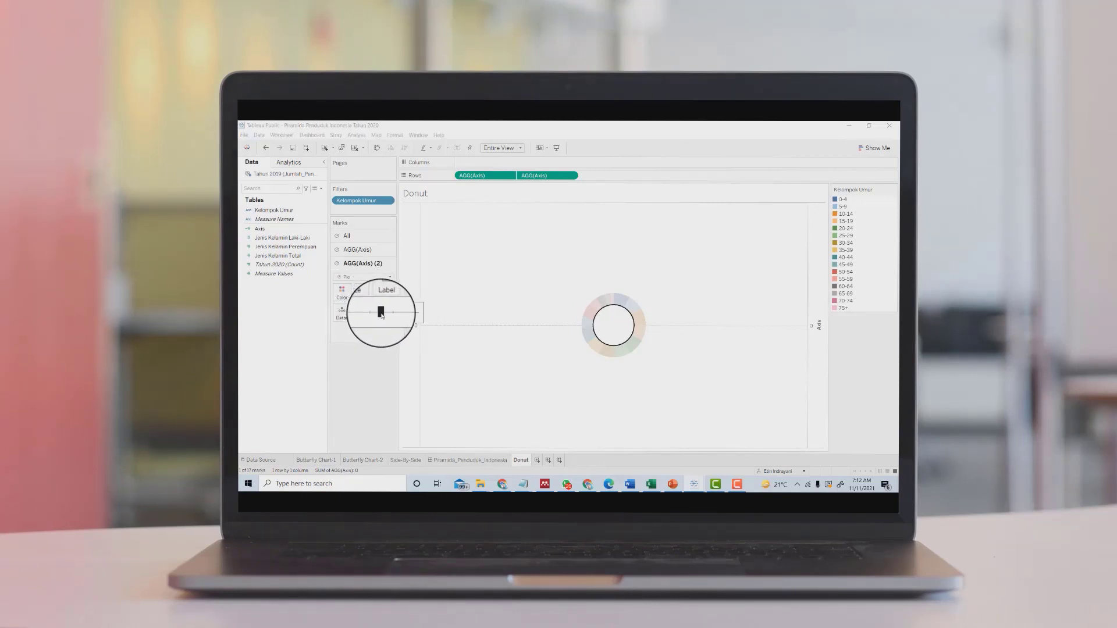
click(464, 292)
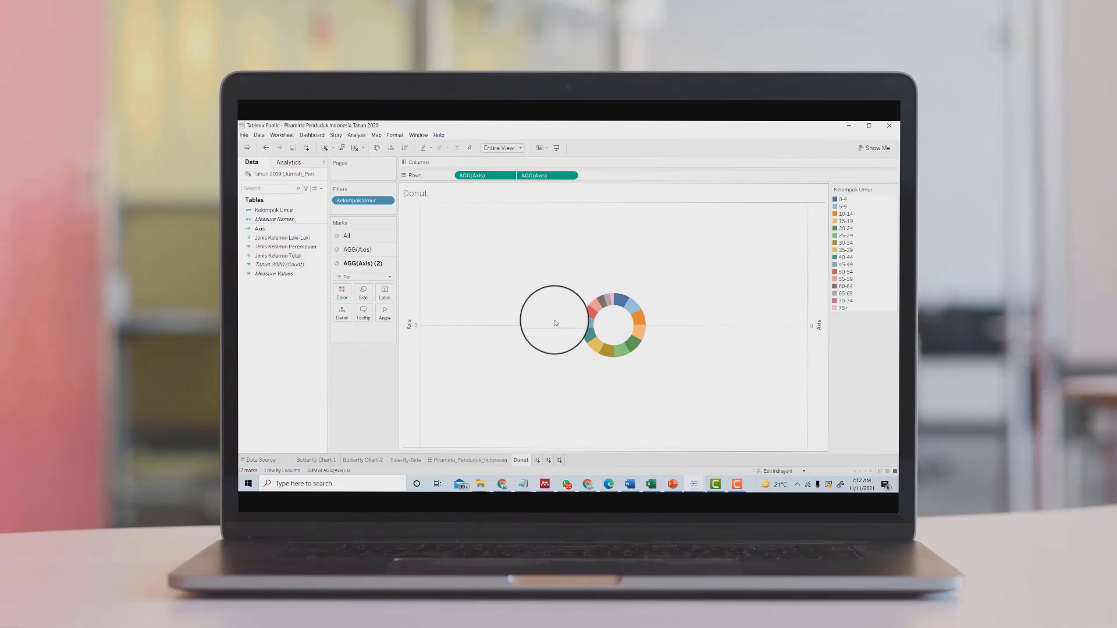
Enlarge the outer pie of the first Axis further, and increase the second Axis circle to make the ring thinner.
click(364, 255)
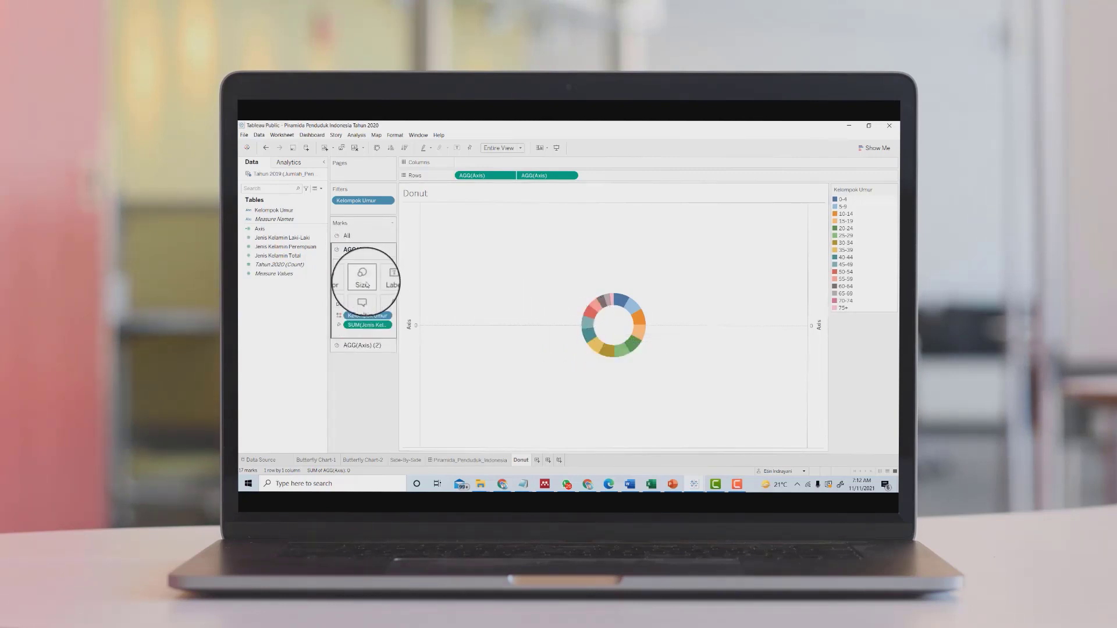
click(364, 285)
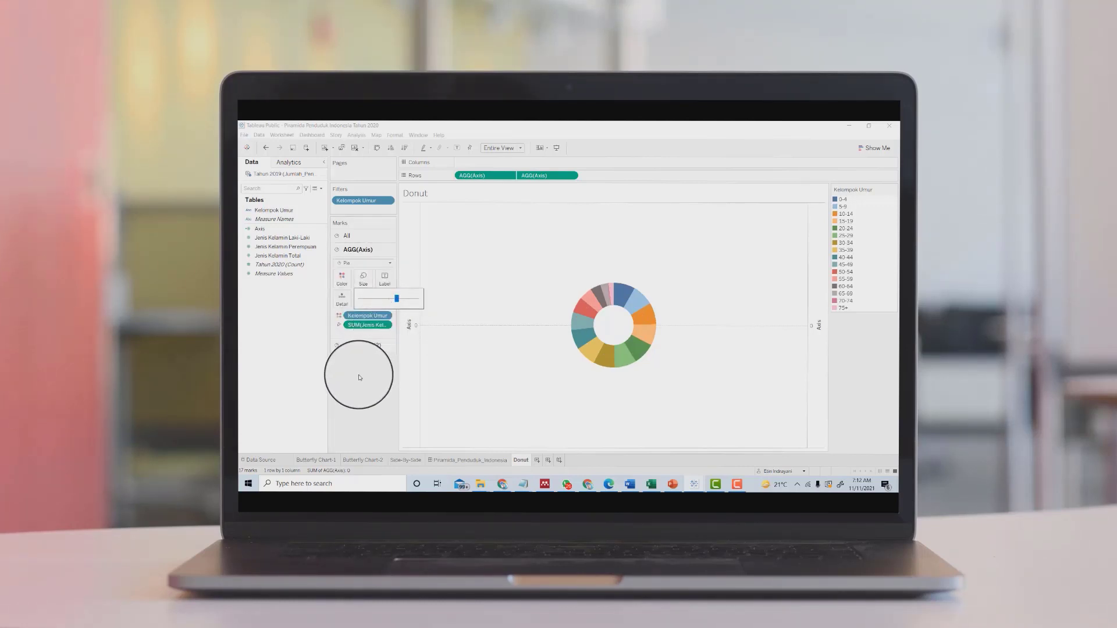
click(364, 348)
click(364, 348)
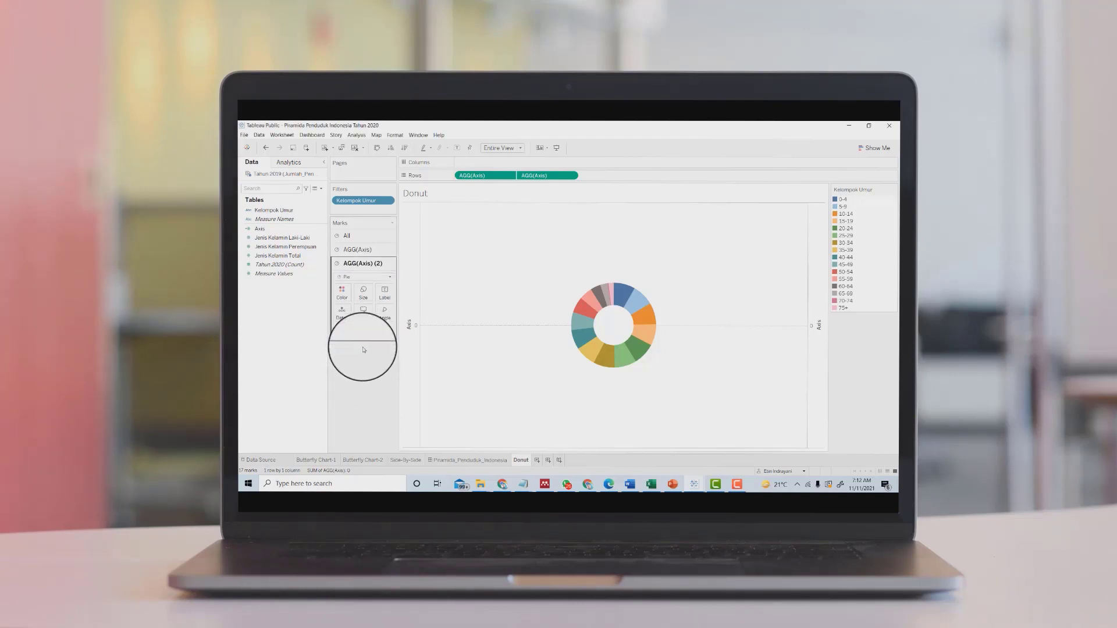
click(365, 299)
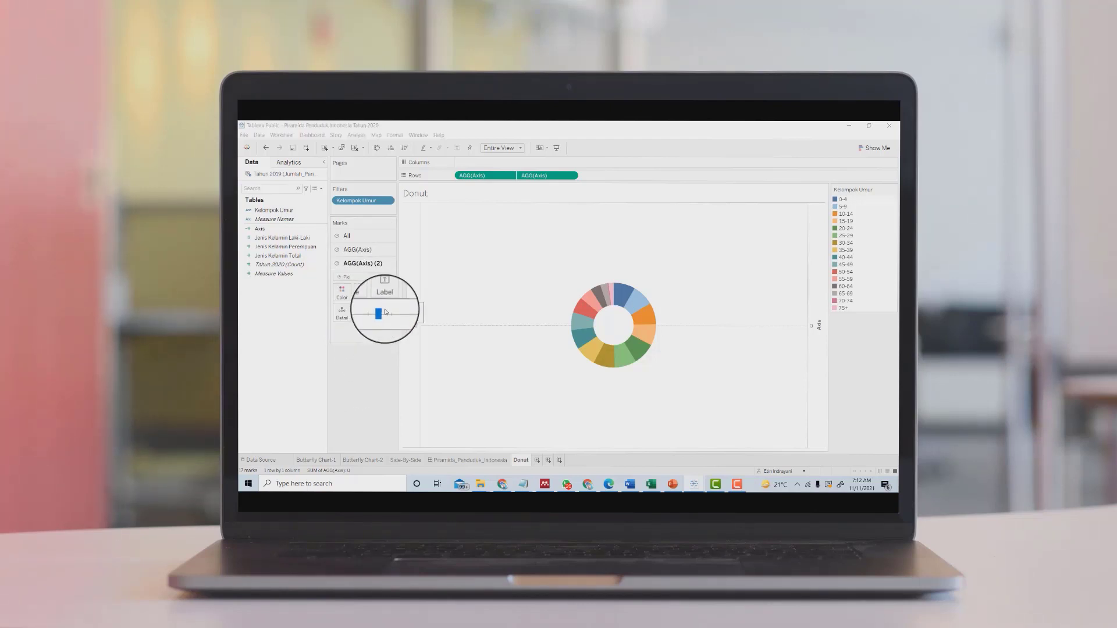
drag(383, 314, 388, 316)
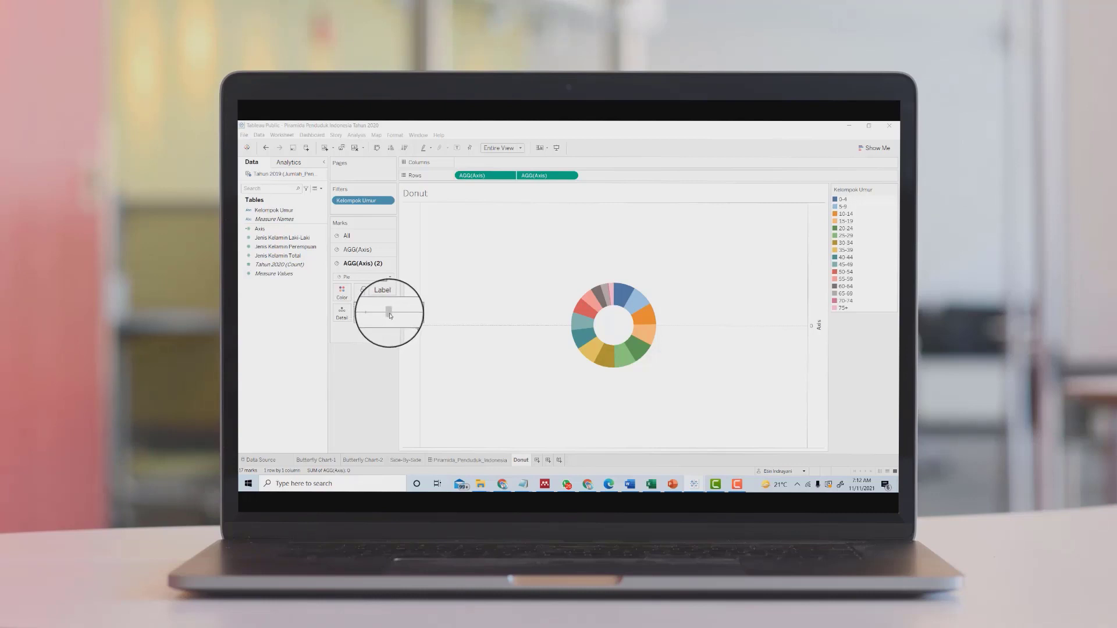
click(391, 316)
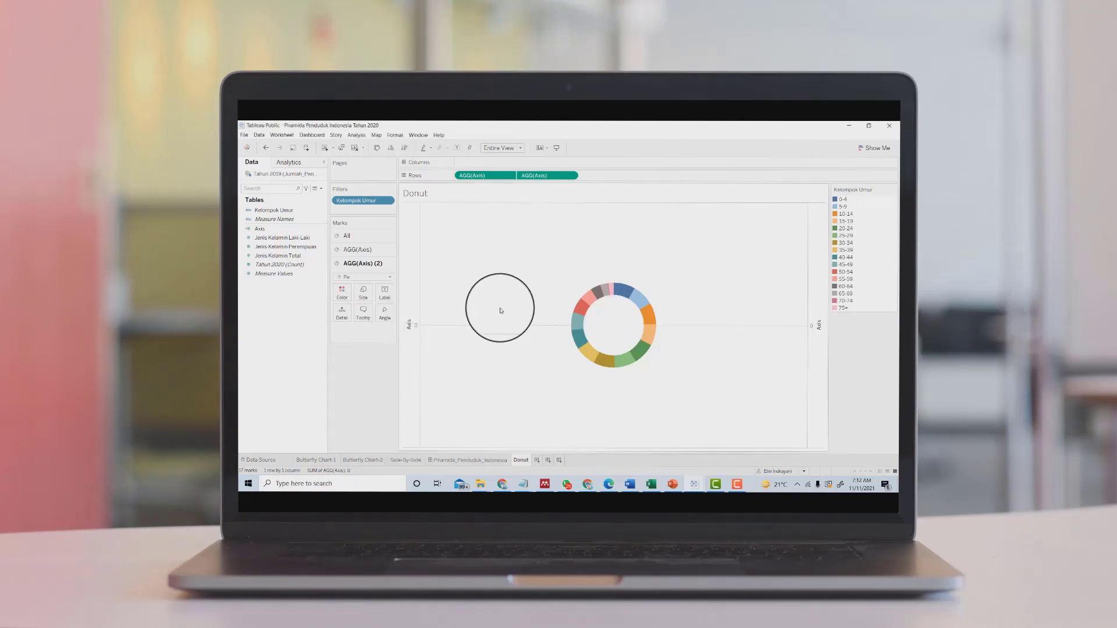
Inspect the tooltip of the 0-4 slice and the tooltip text defined for the second Axis marks.
mouse_move(626, 291)
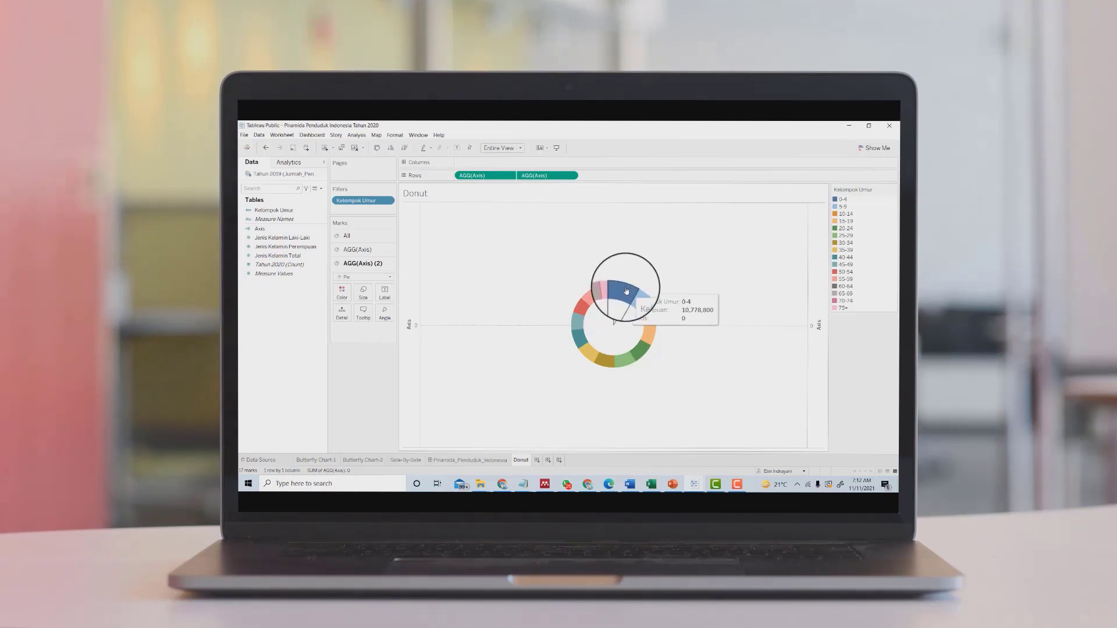
click(363, 313)
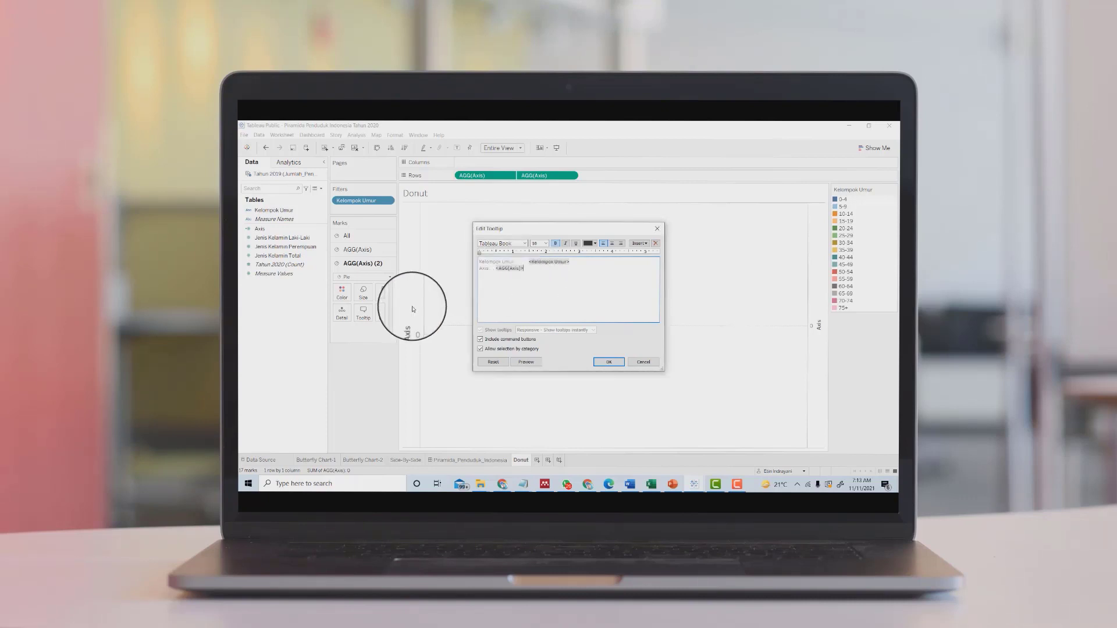
click(607, 362)
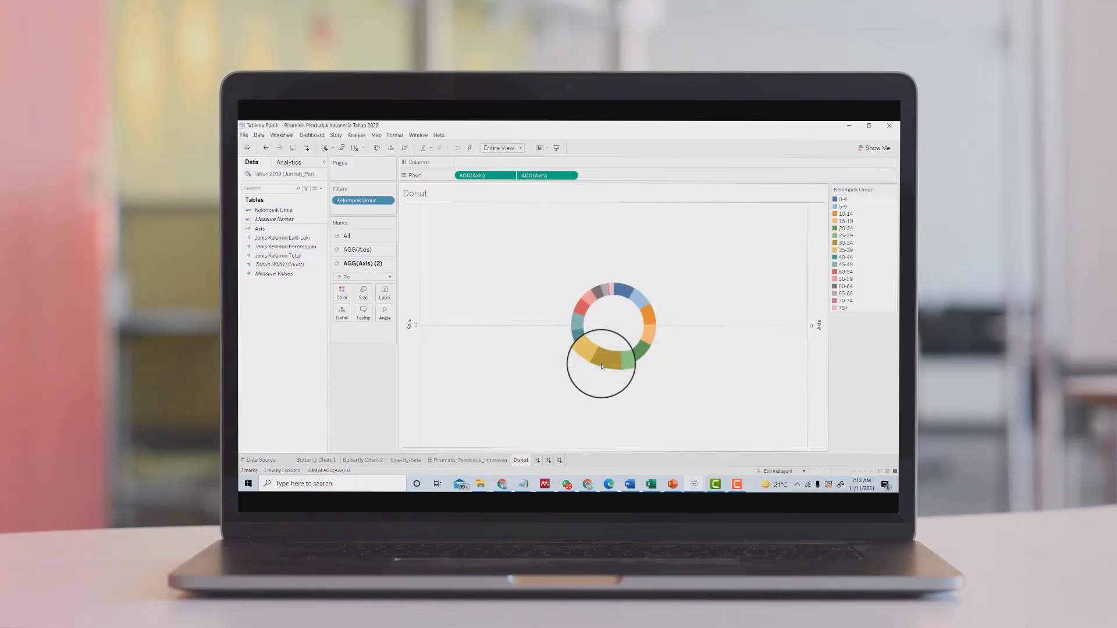
right_click(413, 295)
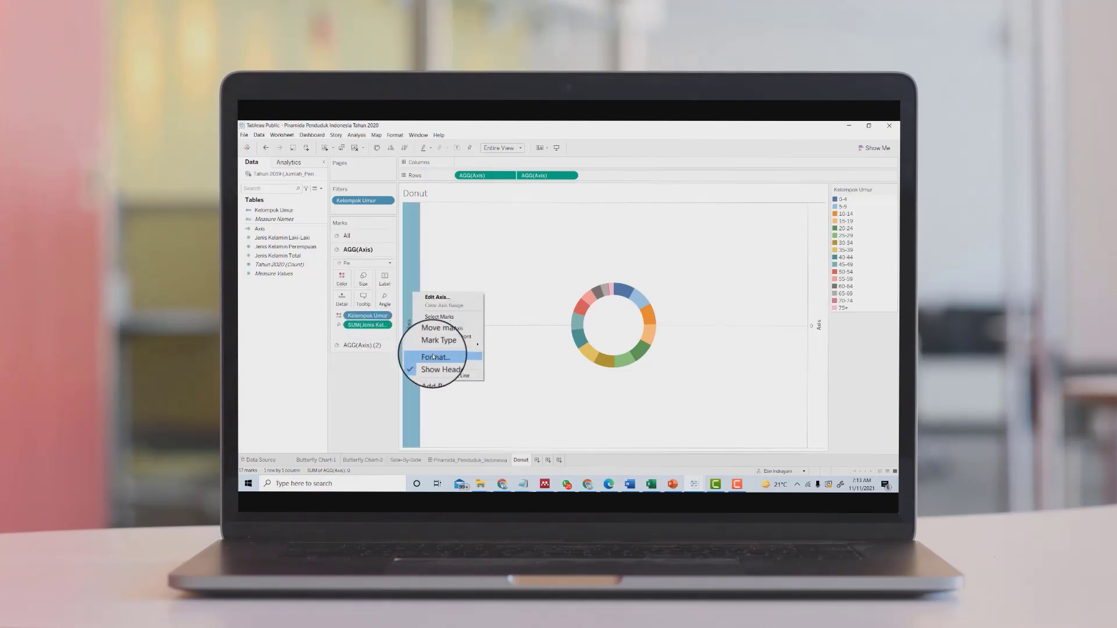
click(432, 298)
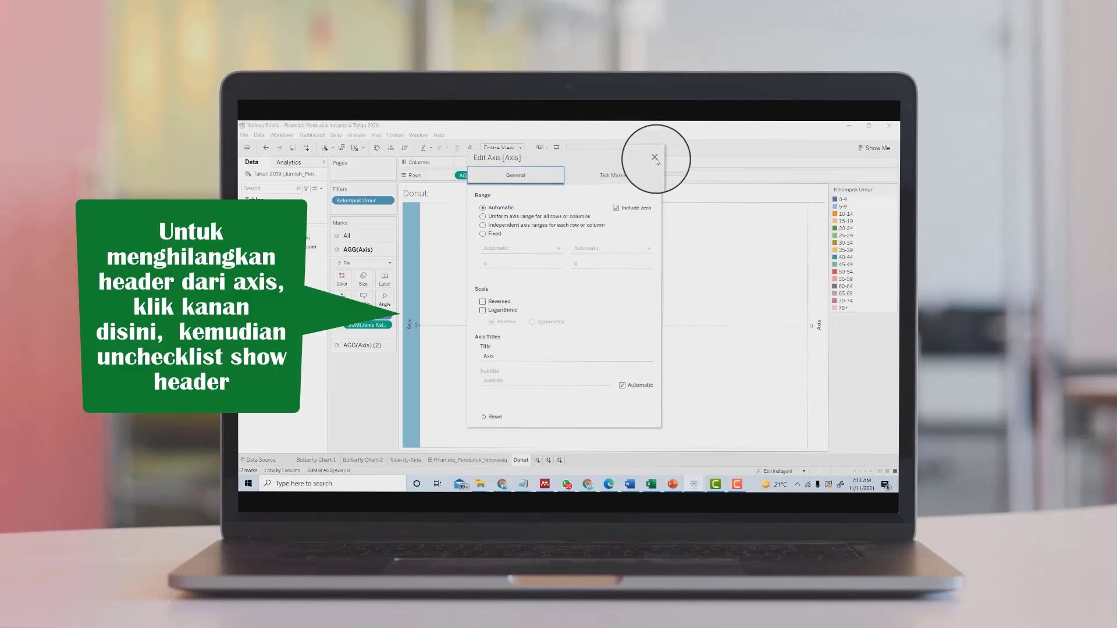
click(654, 157)
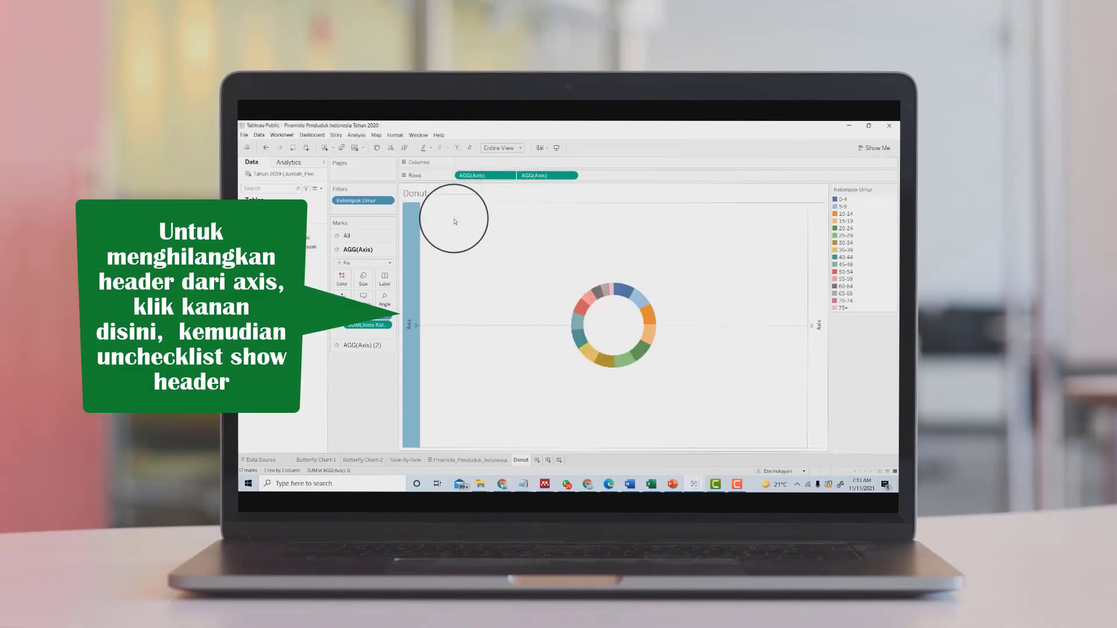
right_click(455, 221)
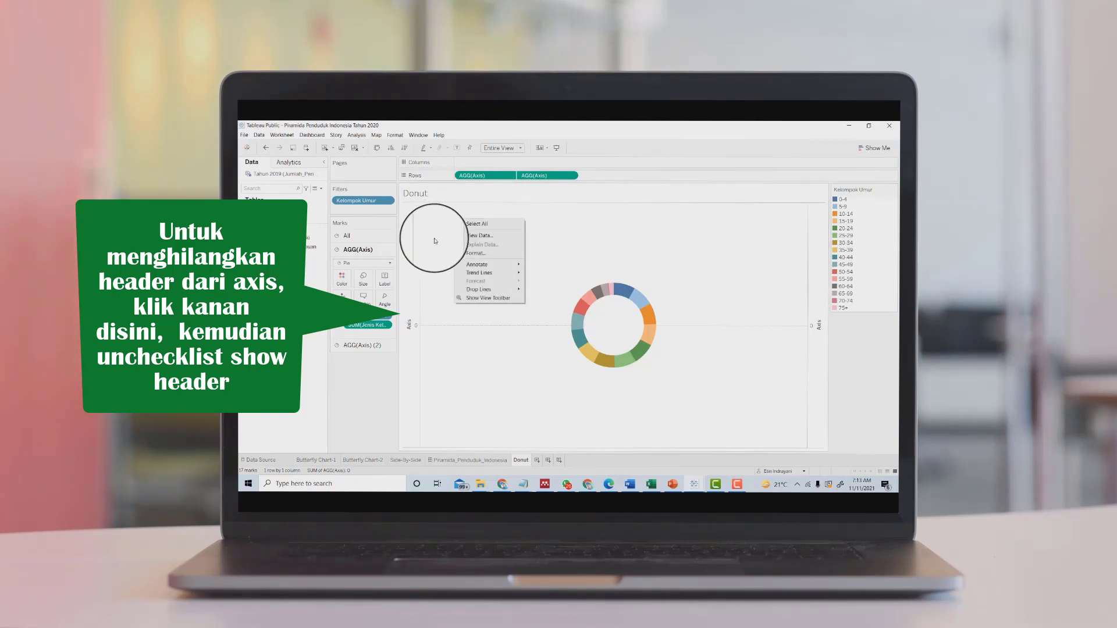
click(435, 240)
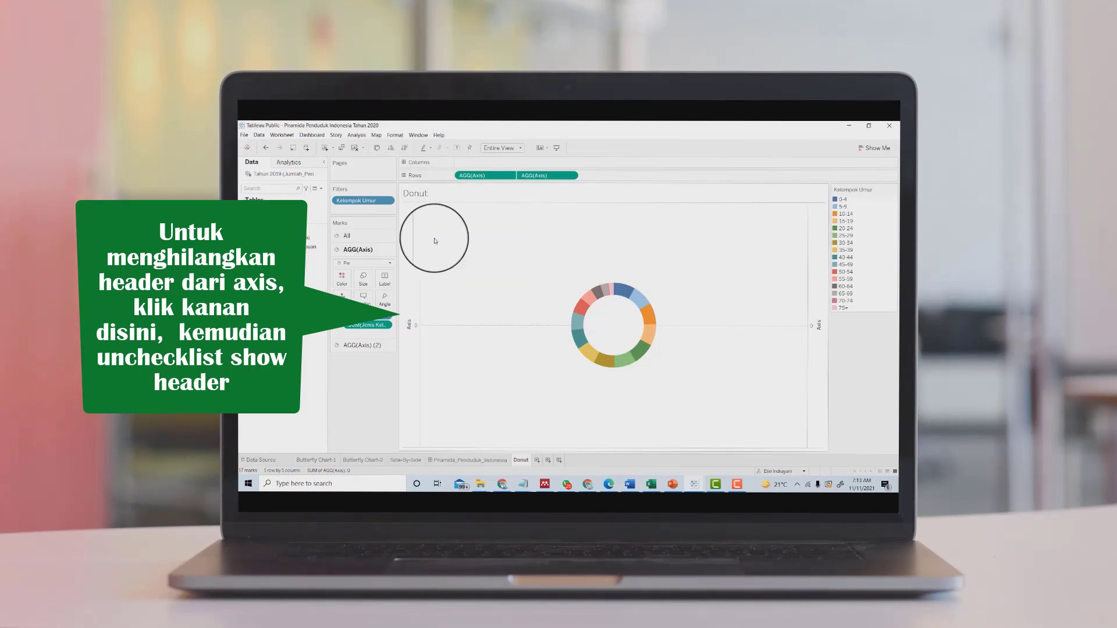
Hide the Axis header of the donut chart.
click(419, 357)
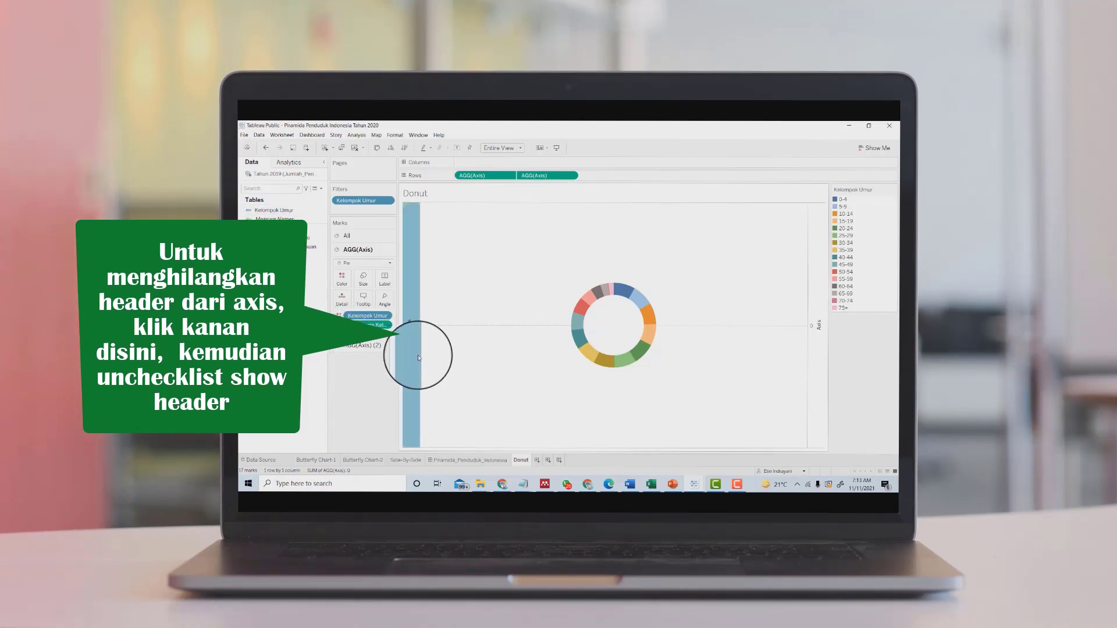
right_click(419, 358)
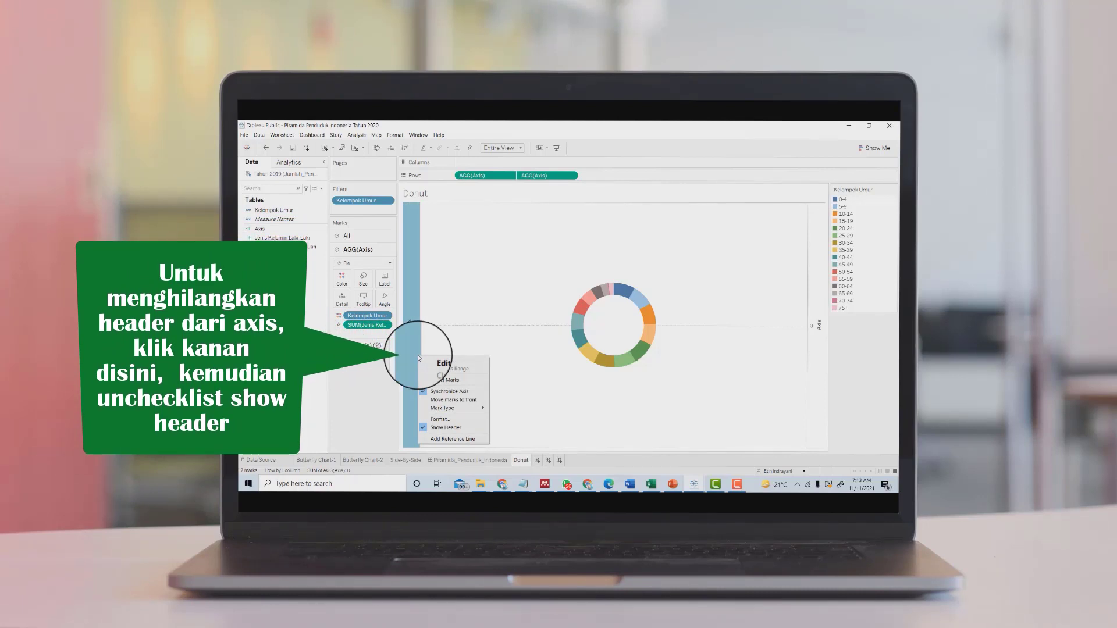
click(426, 428)
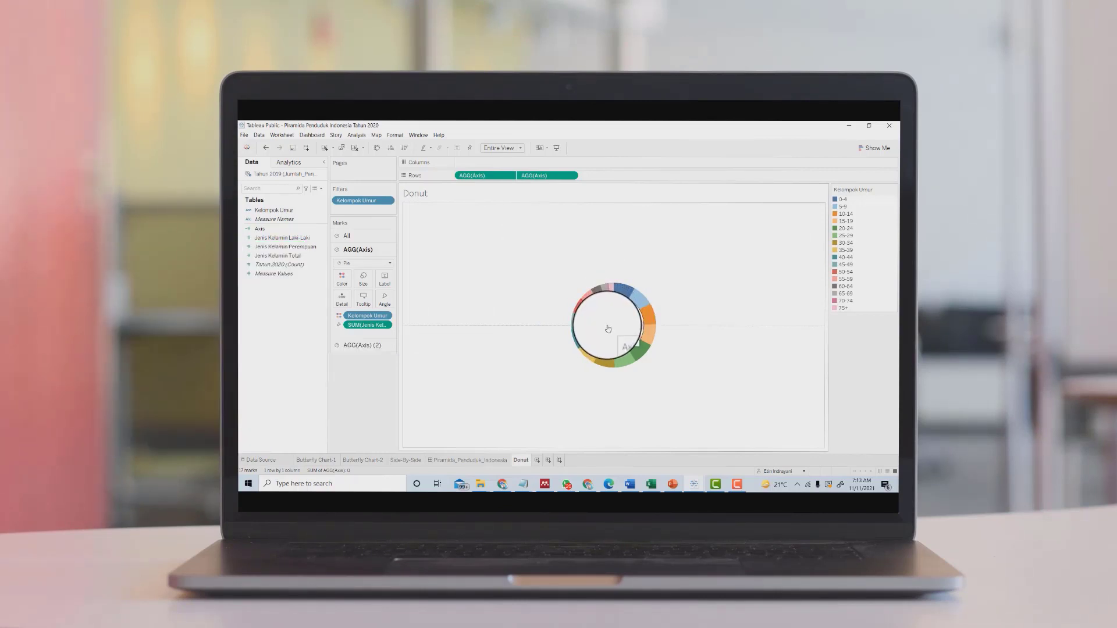
Show mark labels on the slices of the first Axis pie.
click(385, 280)
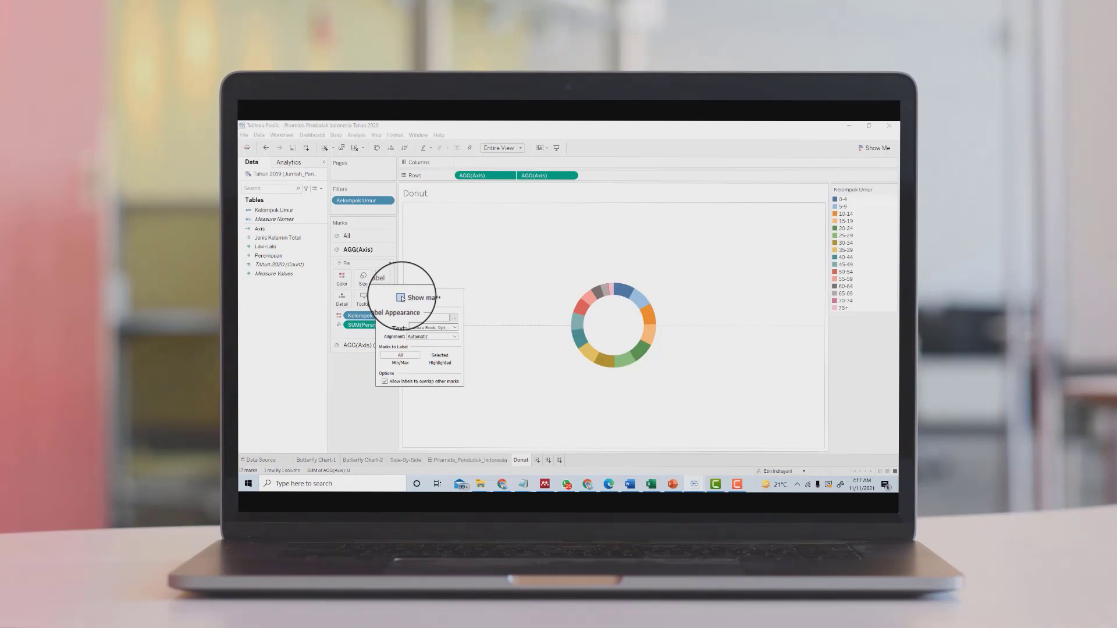
click(400, 298)
click(476, 341)
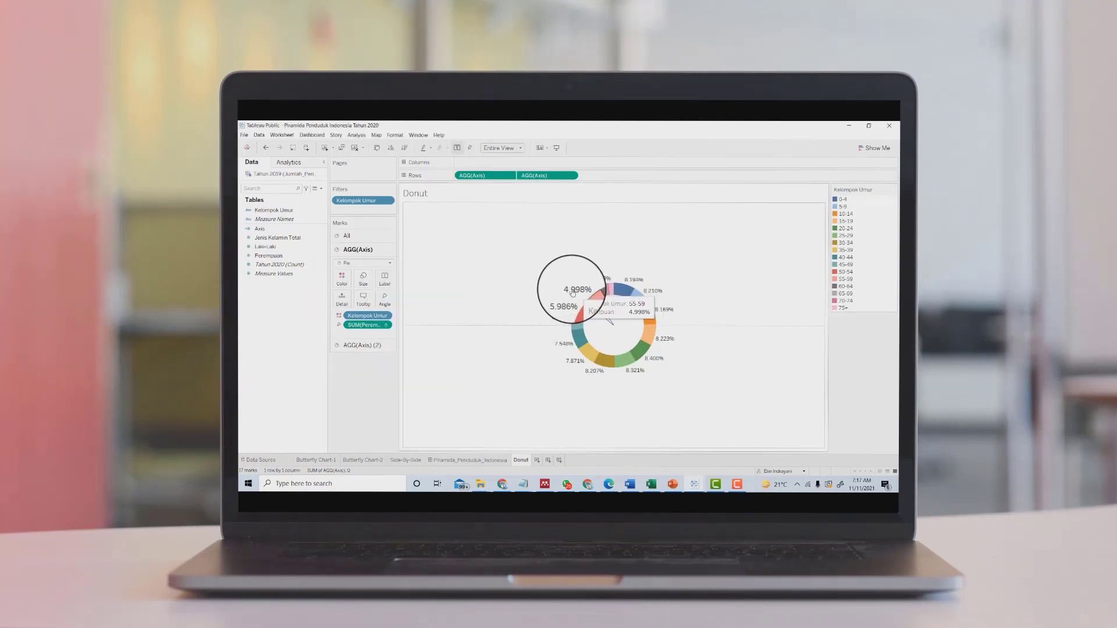
Inspect the tooltip of the 55-59 slice and the tooltip text defined for the first Axis marks.
mouse_move(569, 290)
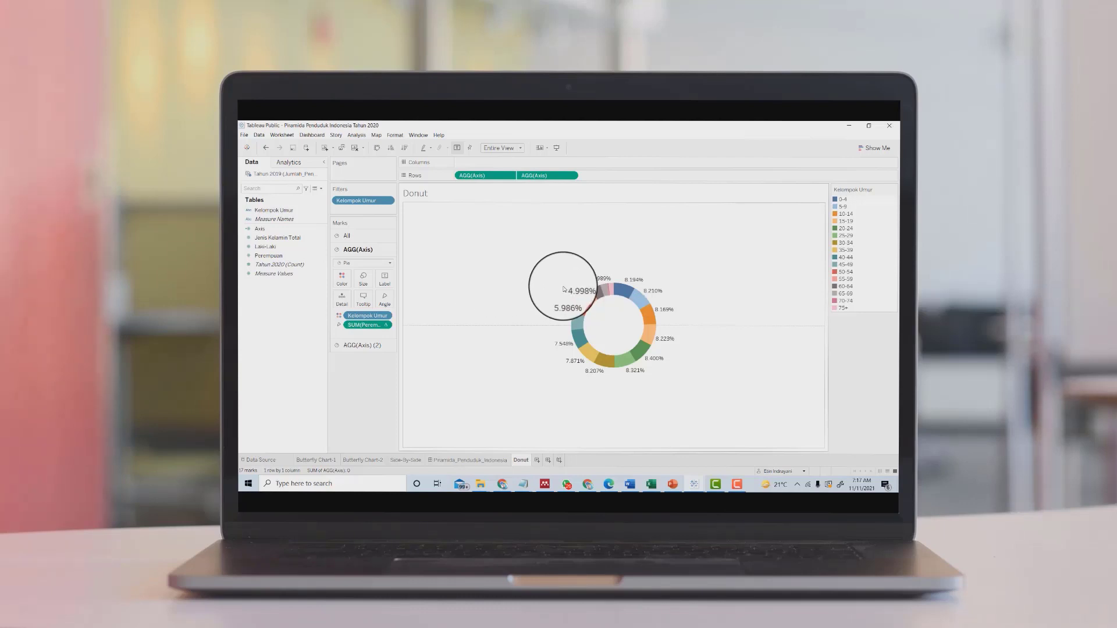
click(568, 290)
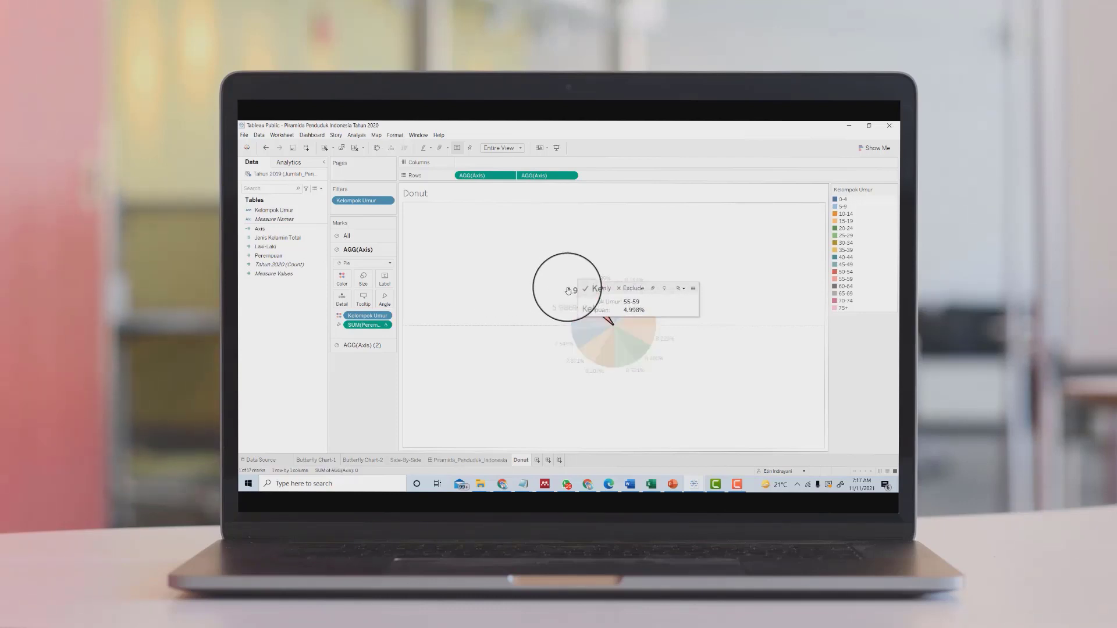
click(533, 297)
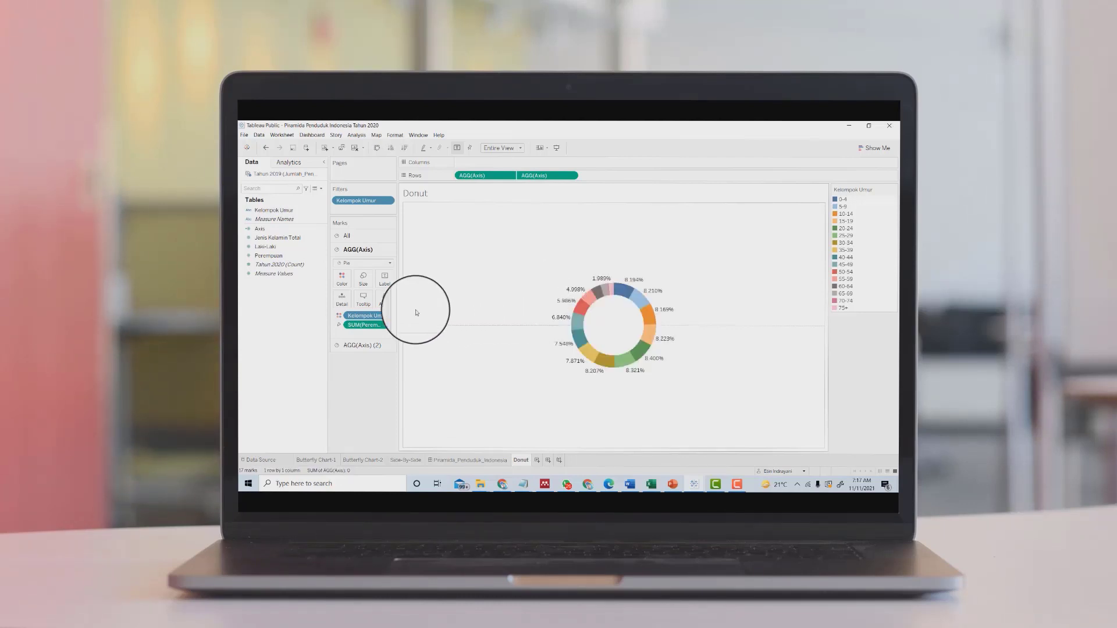
click(362, 299)
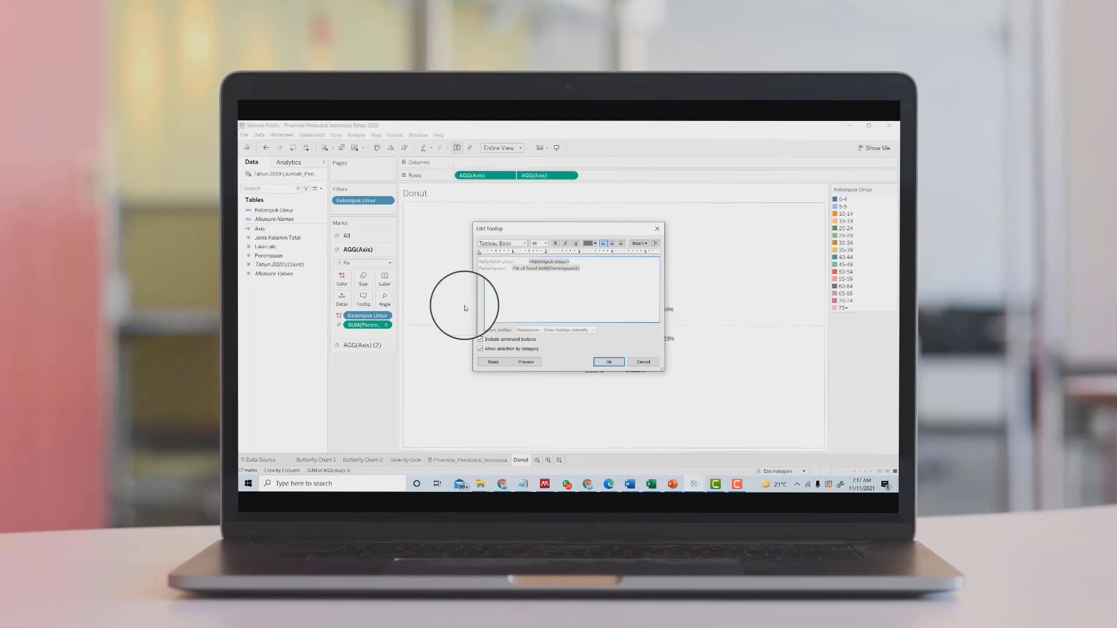
click(608, 362)
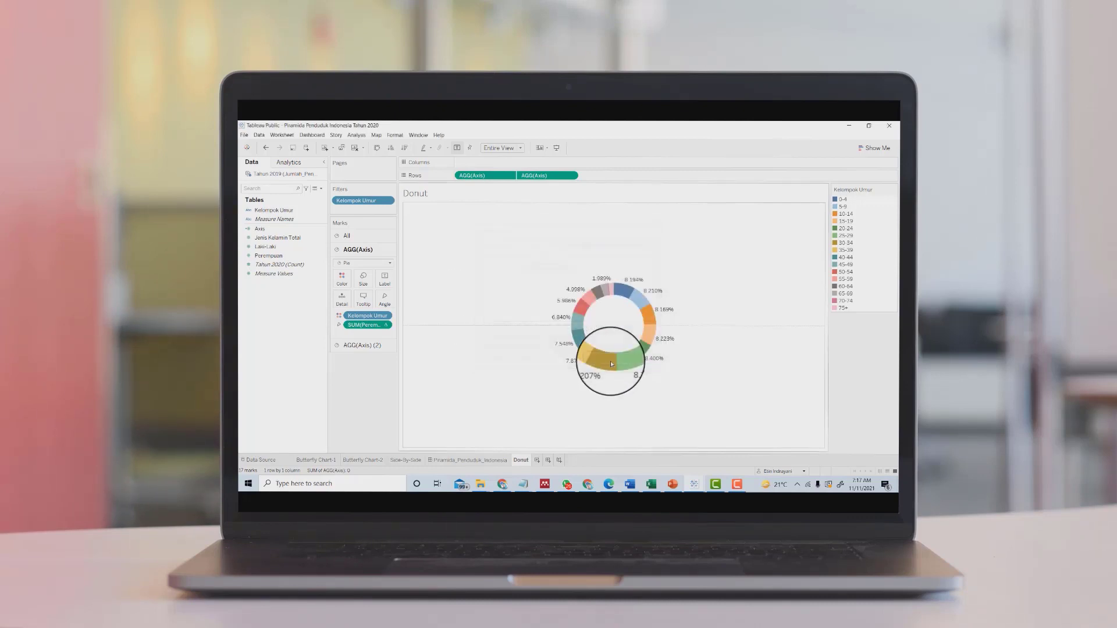
Format the slice percentage labels in the Stencil font at size 8.
click(385, 280)
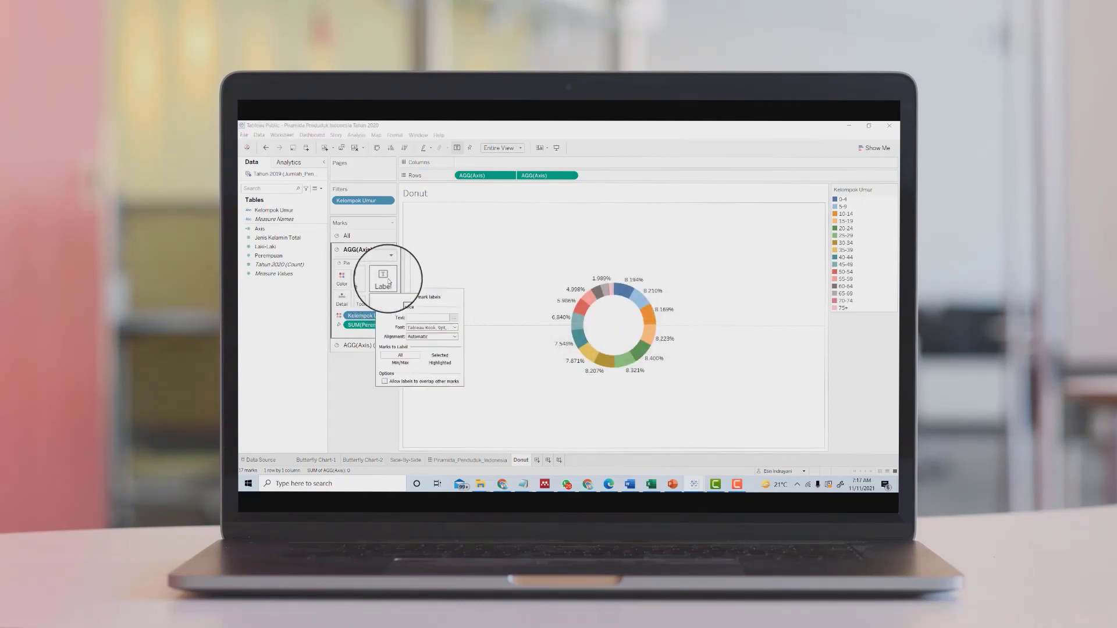
click(451, 328)
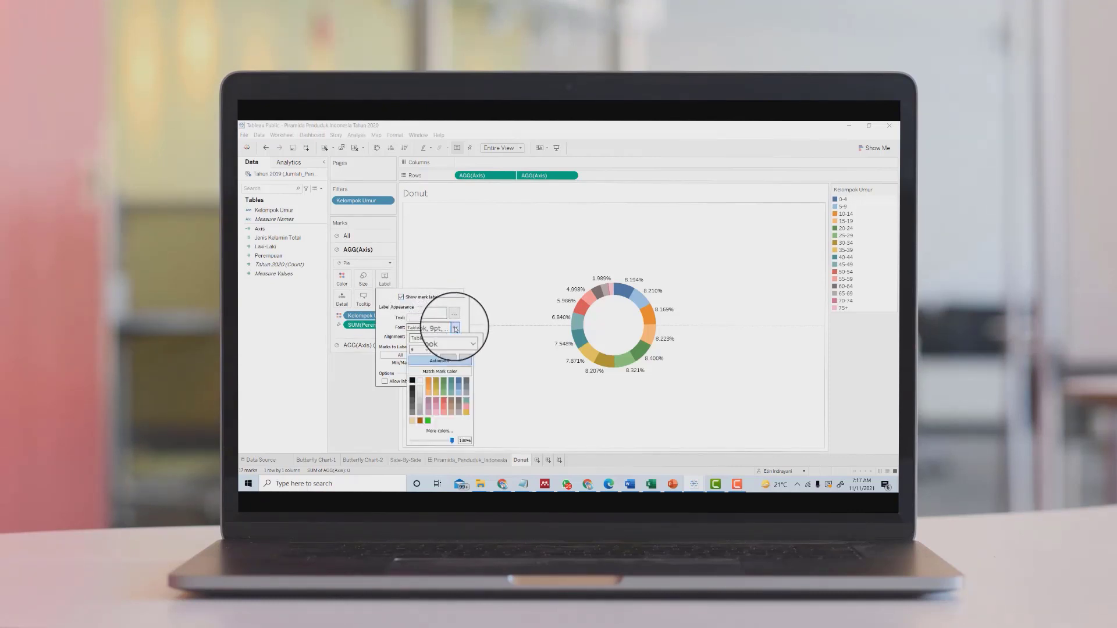
click(424, 349)
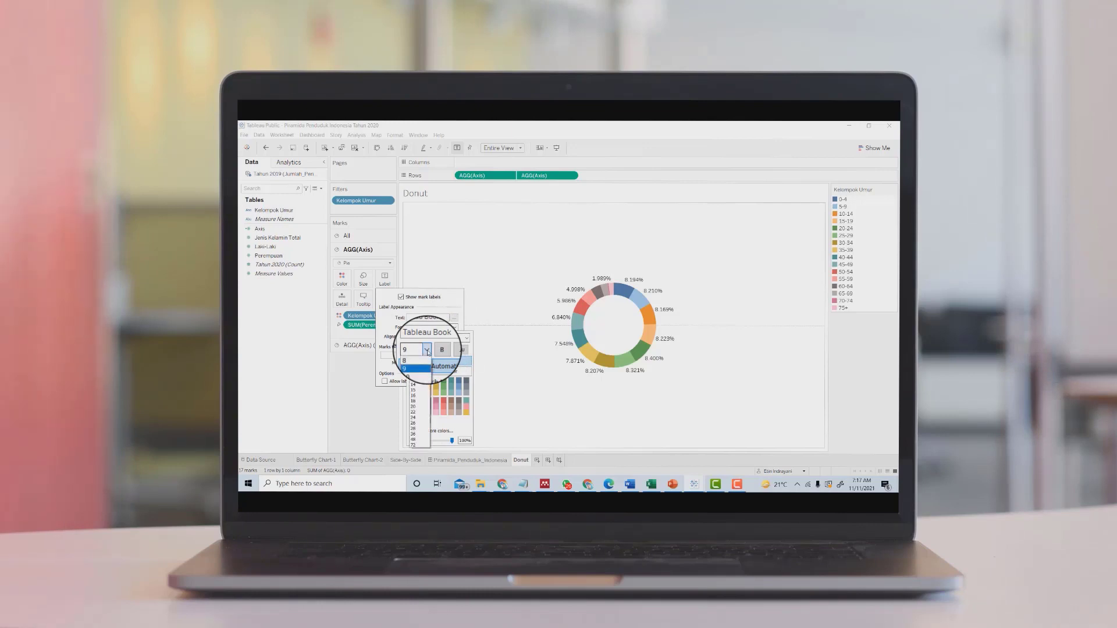
click(421, 358)
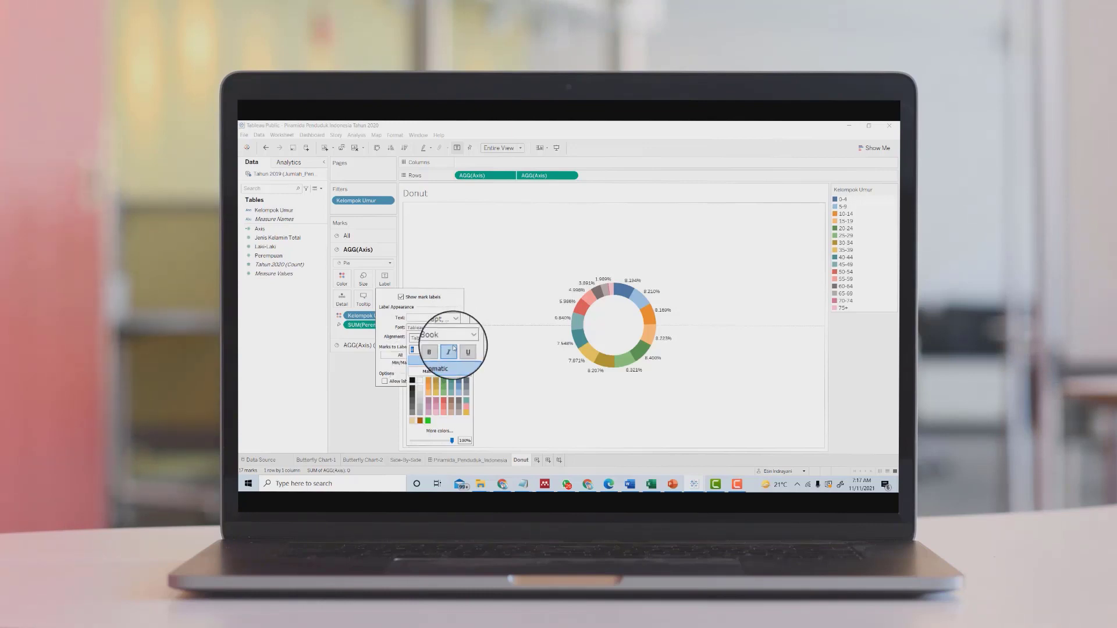
click(466, 340)
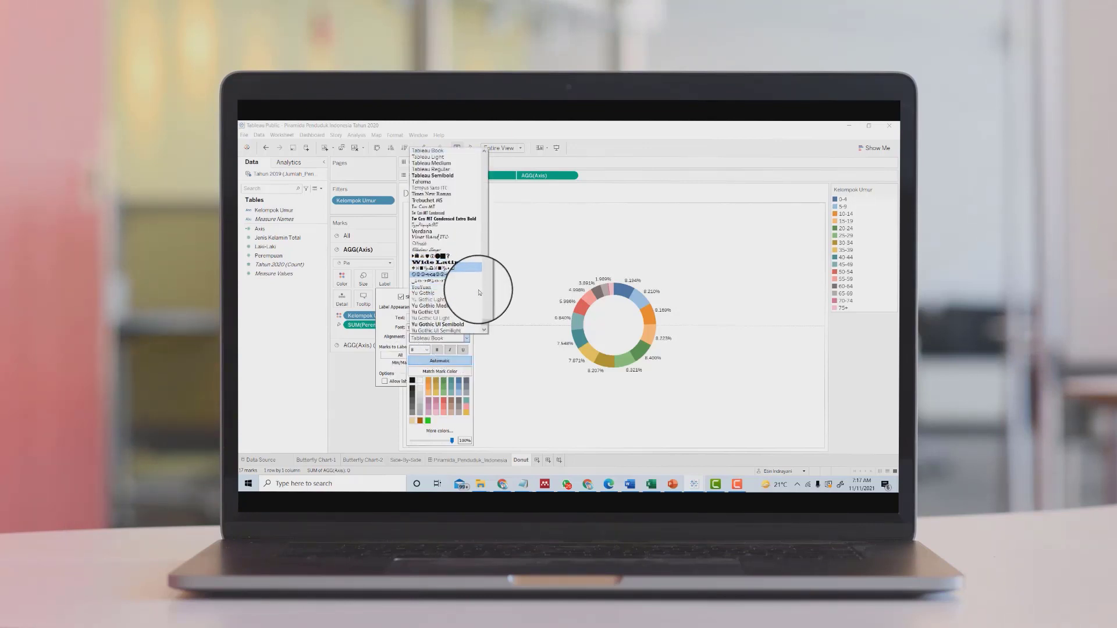
mouse_move(483, 313)
mouse_down()
mouse_move(481, 286)
mouse_move(482, 295)
mouse_up()
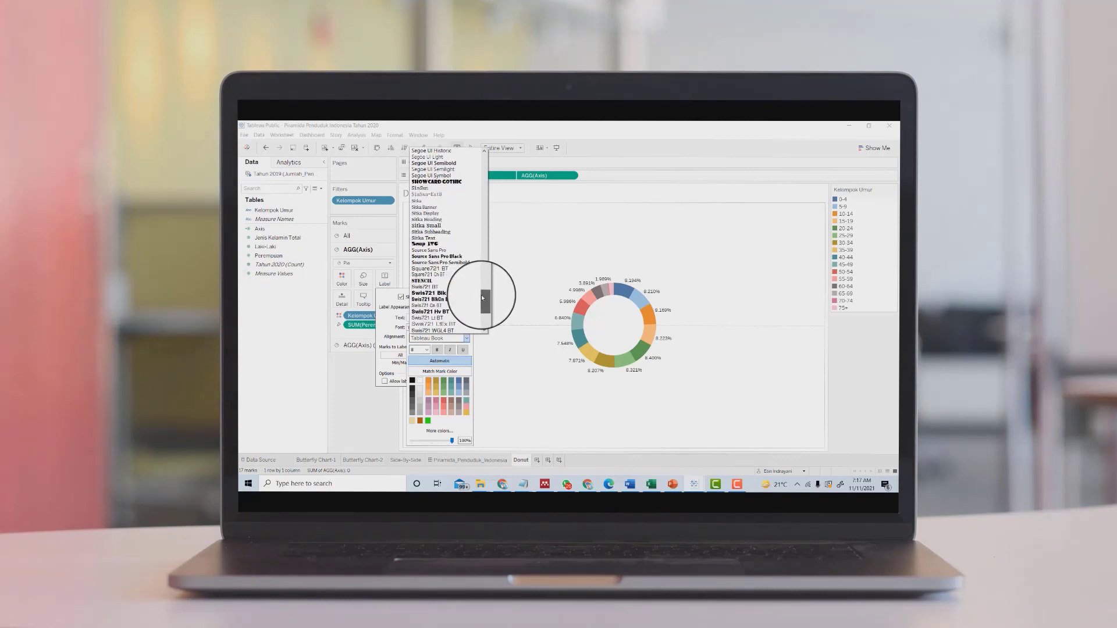
click(430, 284)
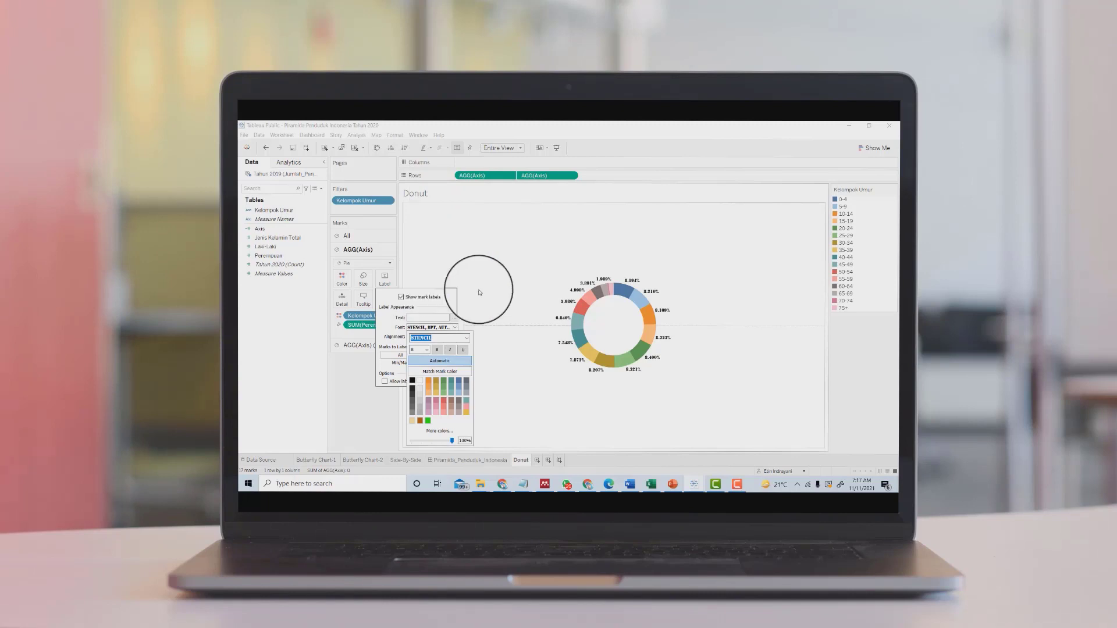
click(523, 353)
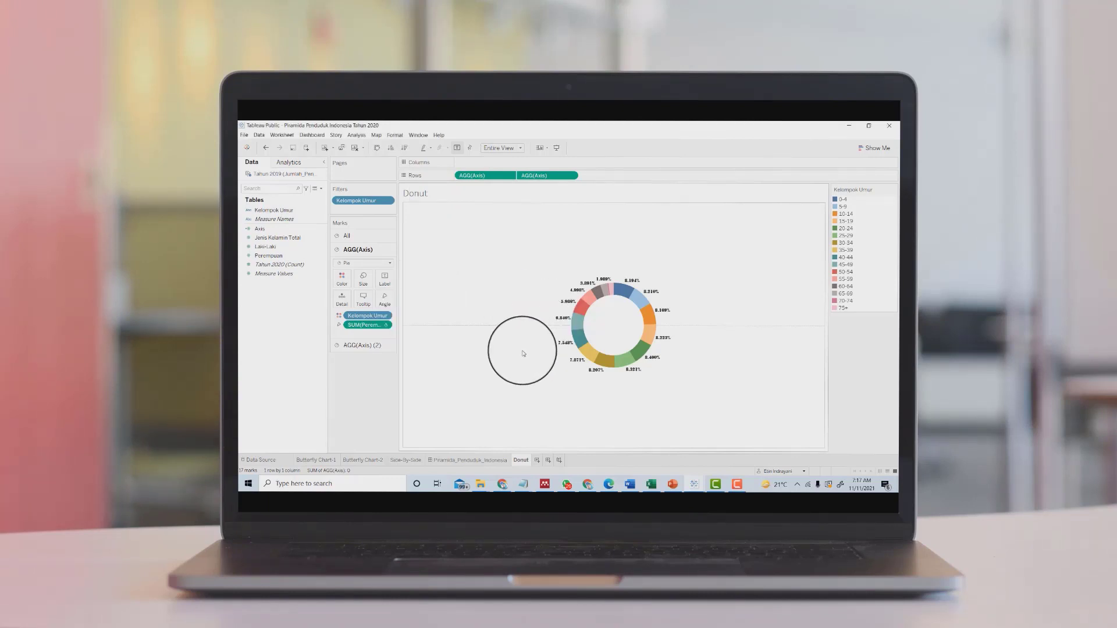
Shrink the white center circle of the second Axis to make the donut ring thicker.
click(609, 335)
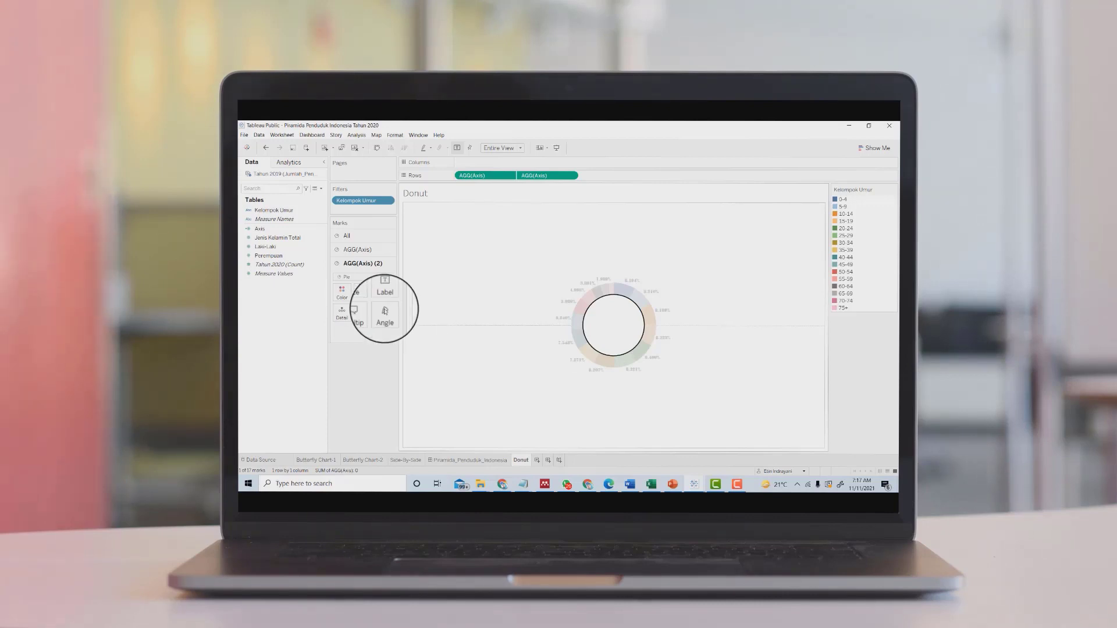
click(363, 296)
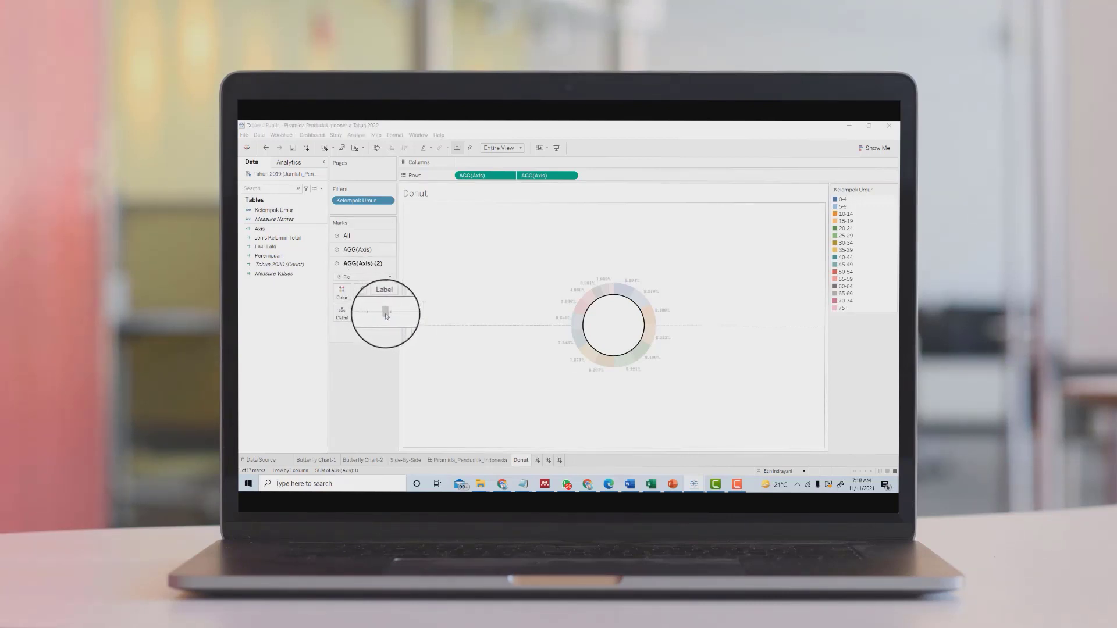
click(458, 298)
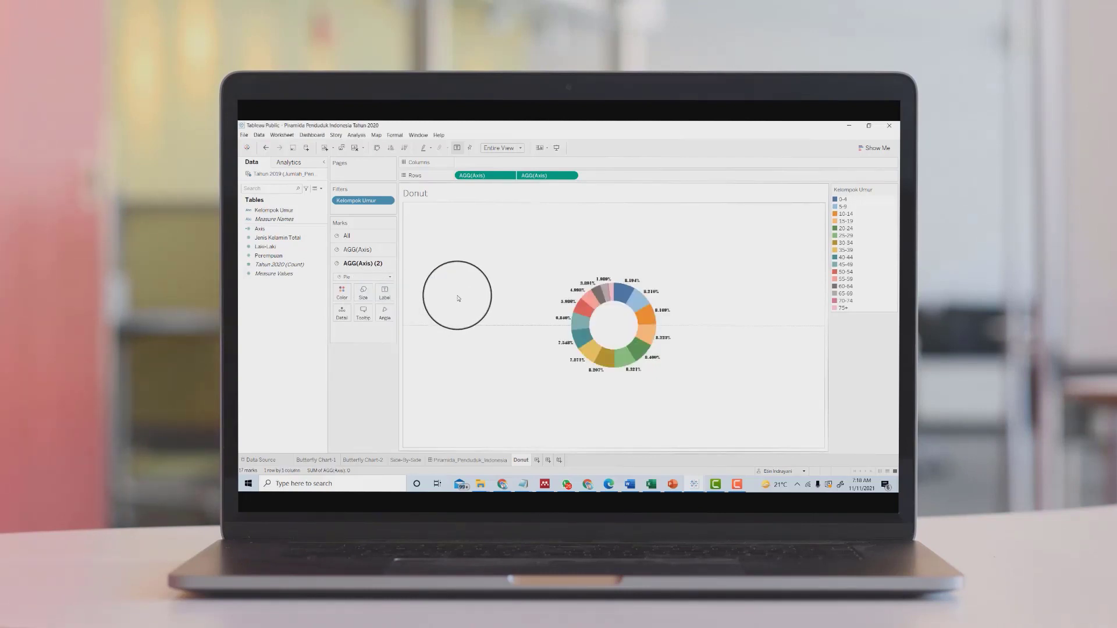
drag(458, 298, 621, 327)
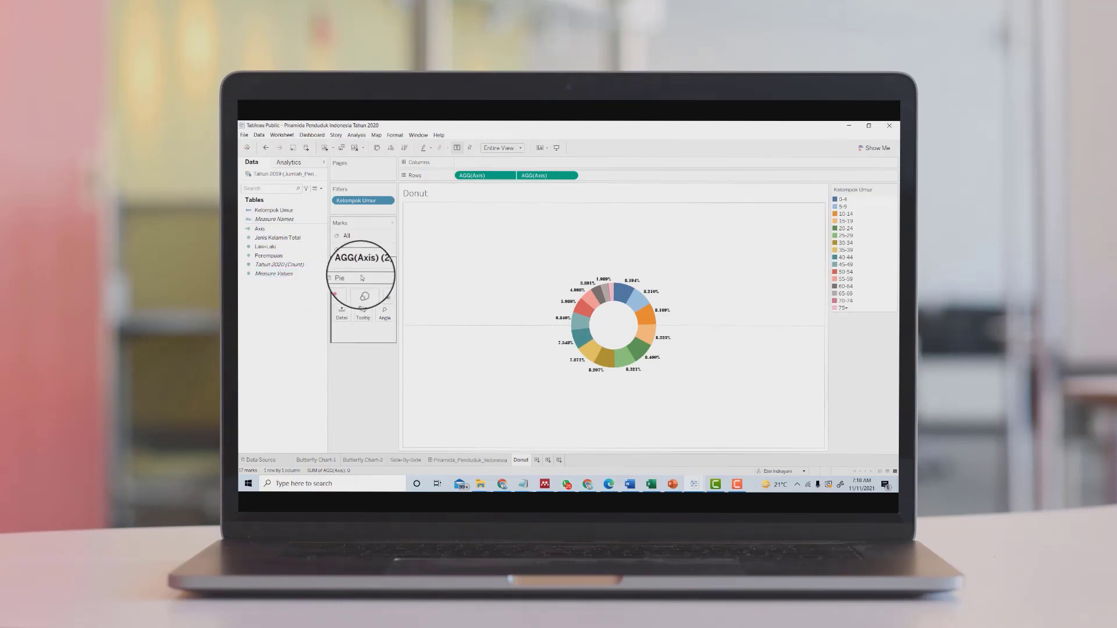
Assign the Perempuan measure to the Angle of the second Axis marks.
click(274, 256)
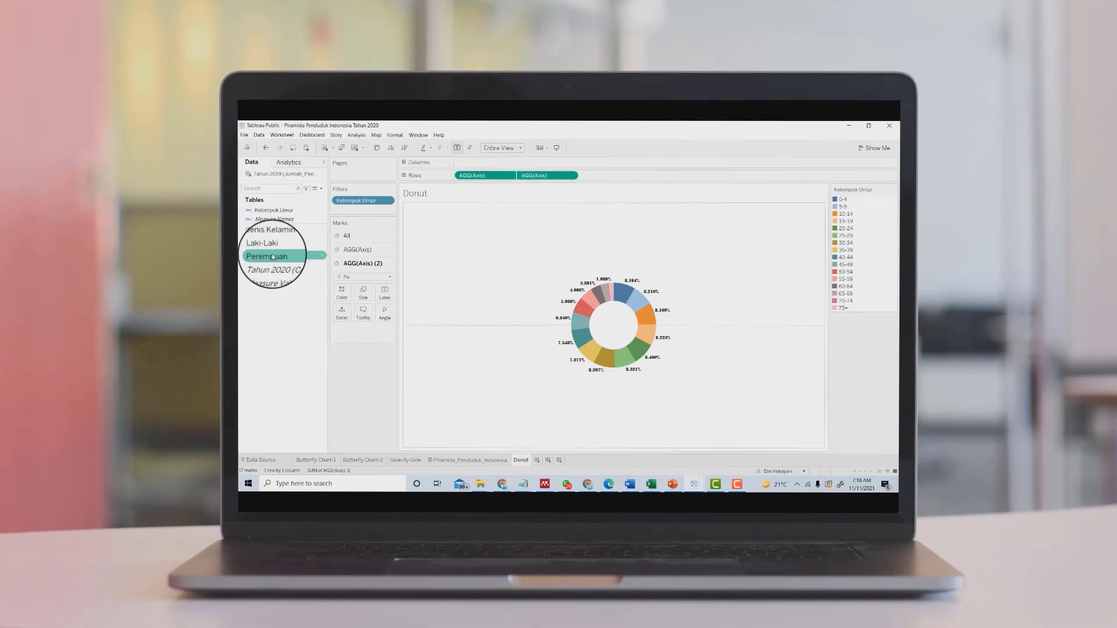
drag(273, 256, 390, 317)
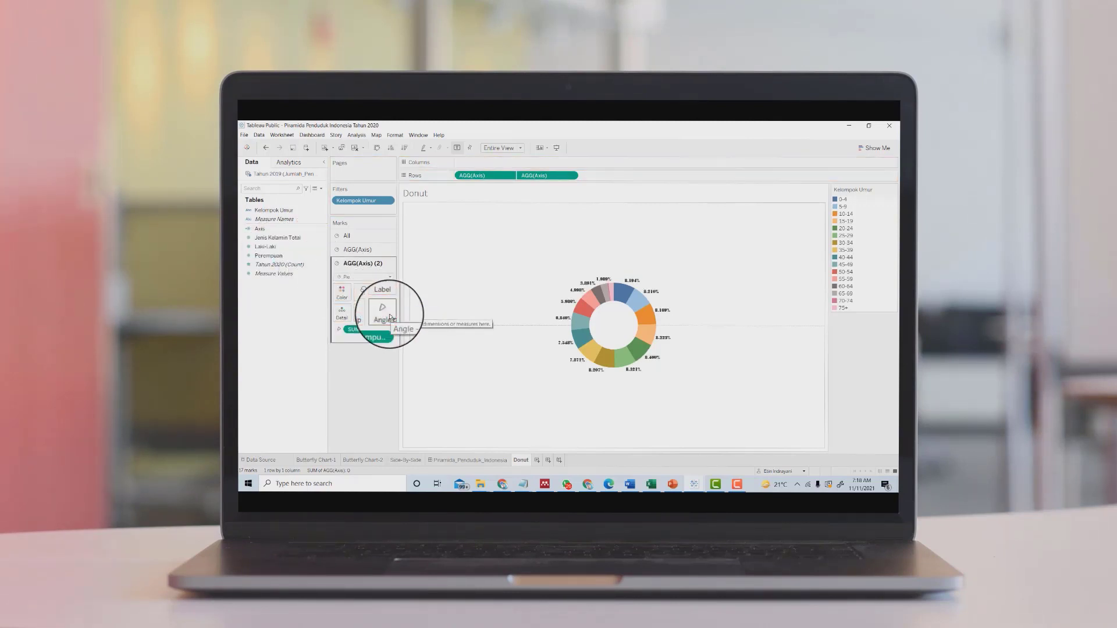
mouse_move(604, 329)
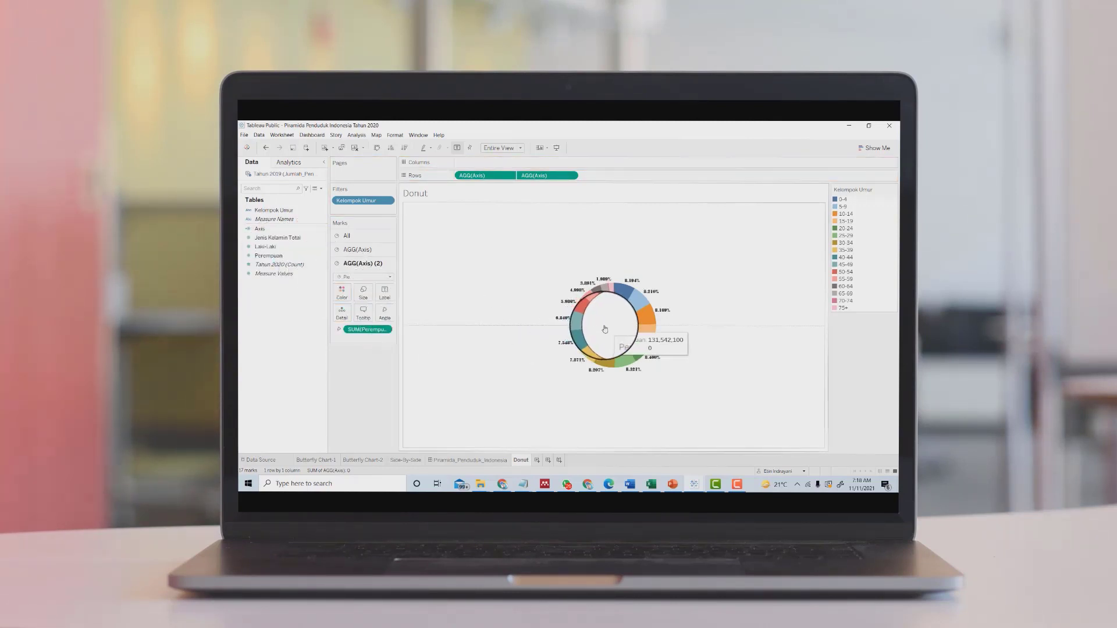
Remove the Axis line from the tooltip text of the second Axis marks.
click(363, 313)
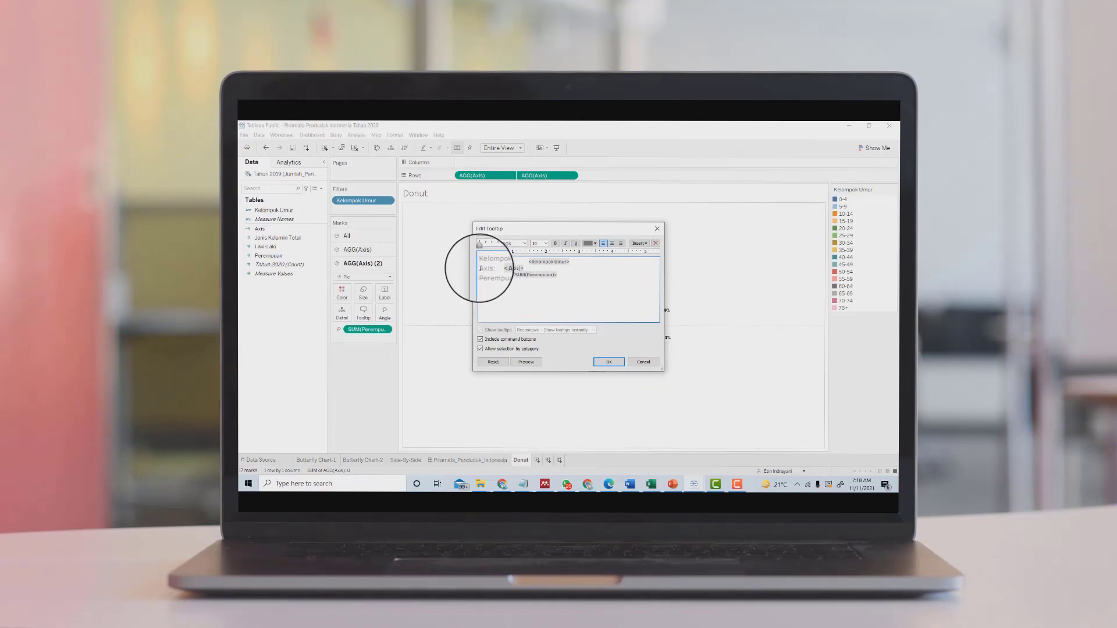
drag(478, 268, 523, 269)
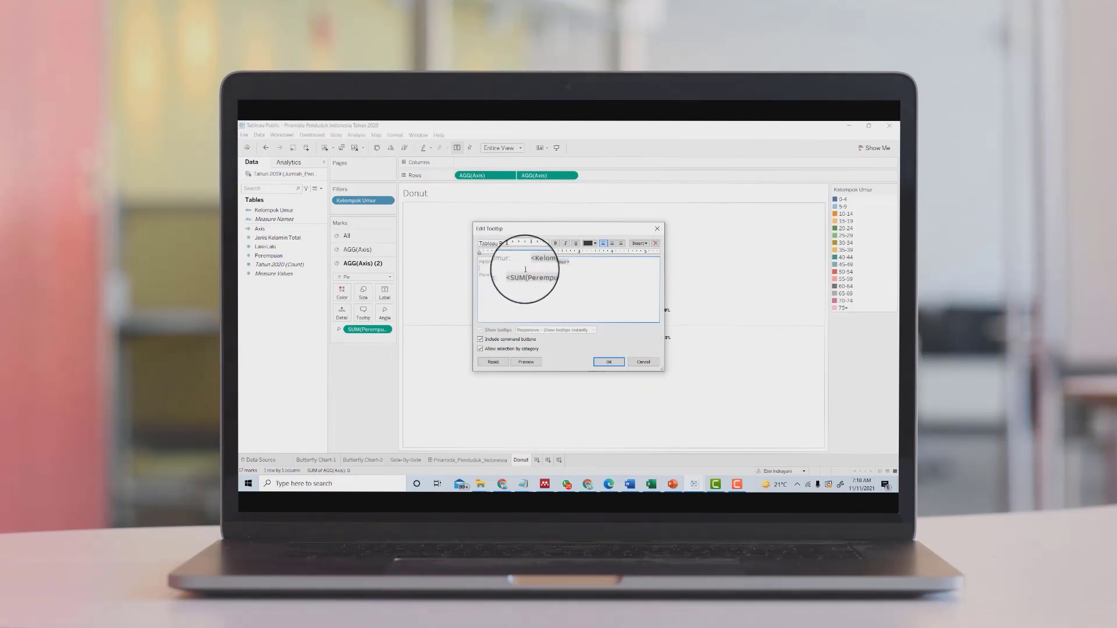
click(608, 362)
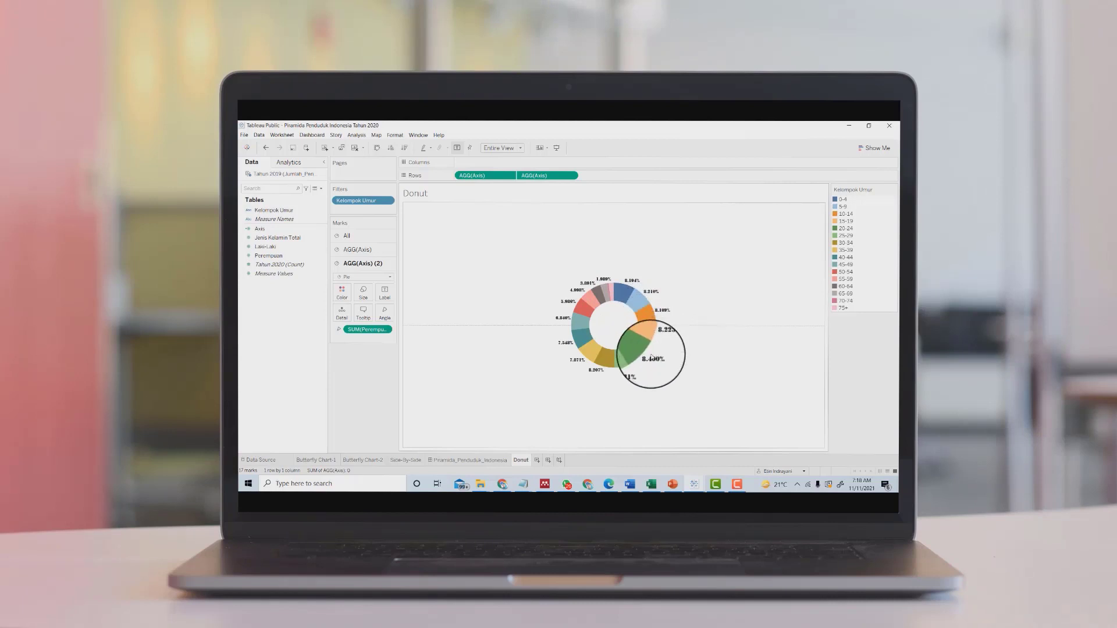
Replace the sheet title text with "Persentase Jumlah Penduduk Perempuan Berdasarkan Kelompok Umur Tahun 2020".
right_click(436, 195)
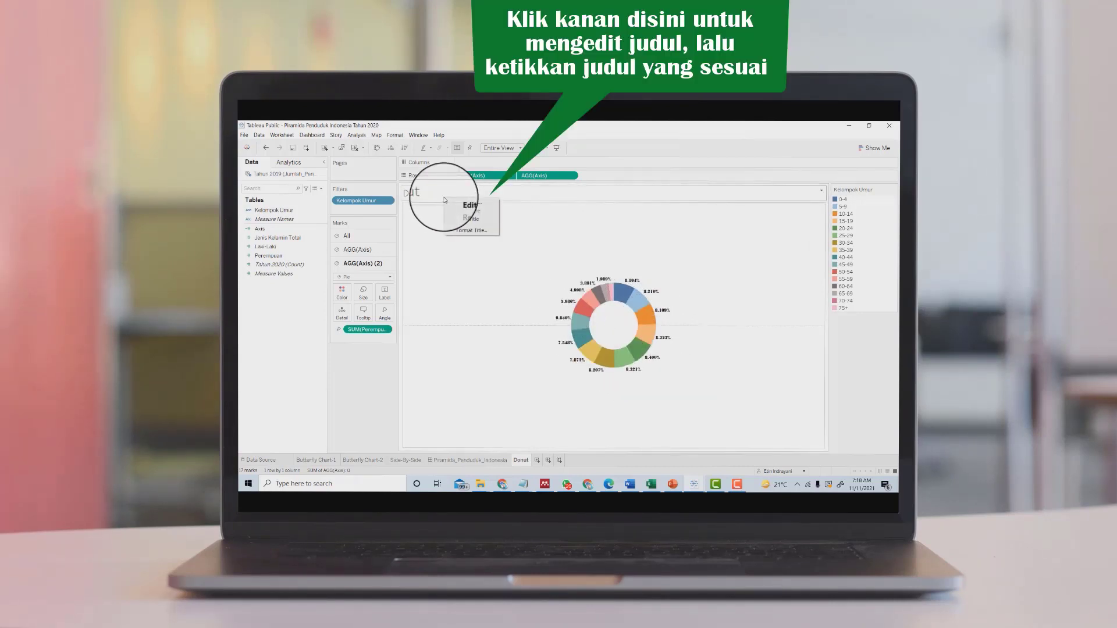
click(466, 202)
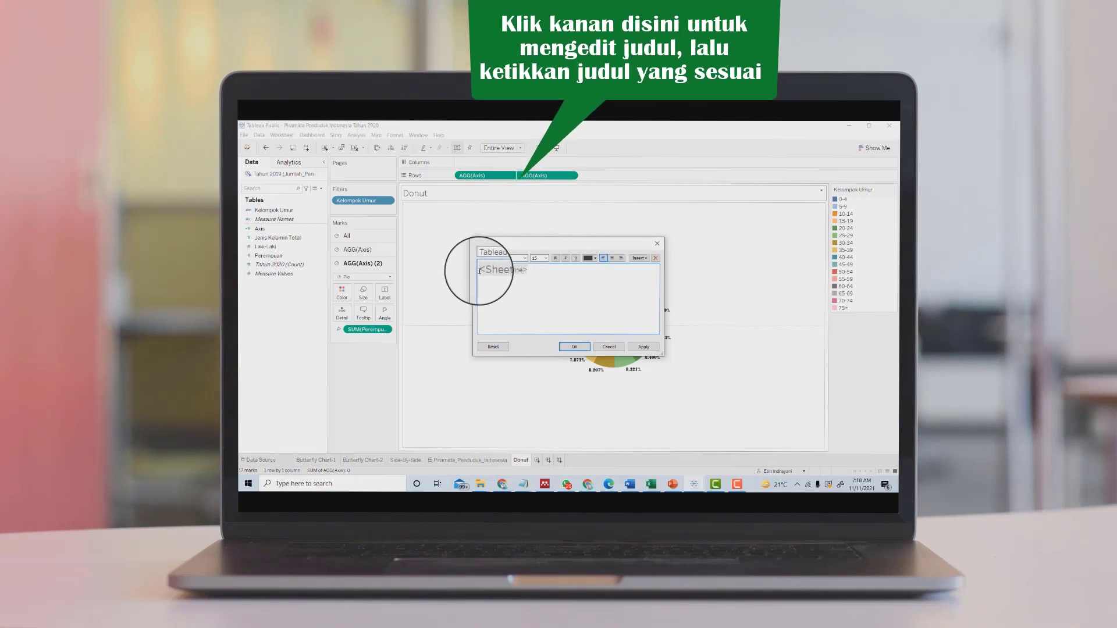
drag(480, 271, 527, 270)
text(P)
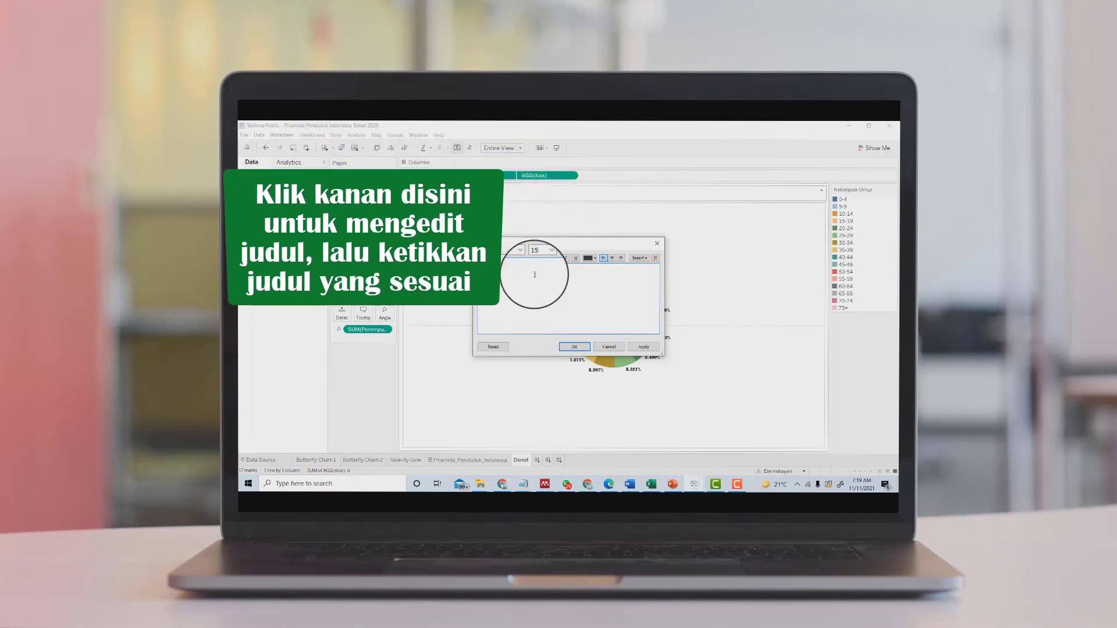
text(ersen)
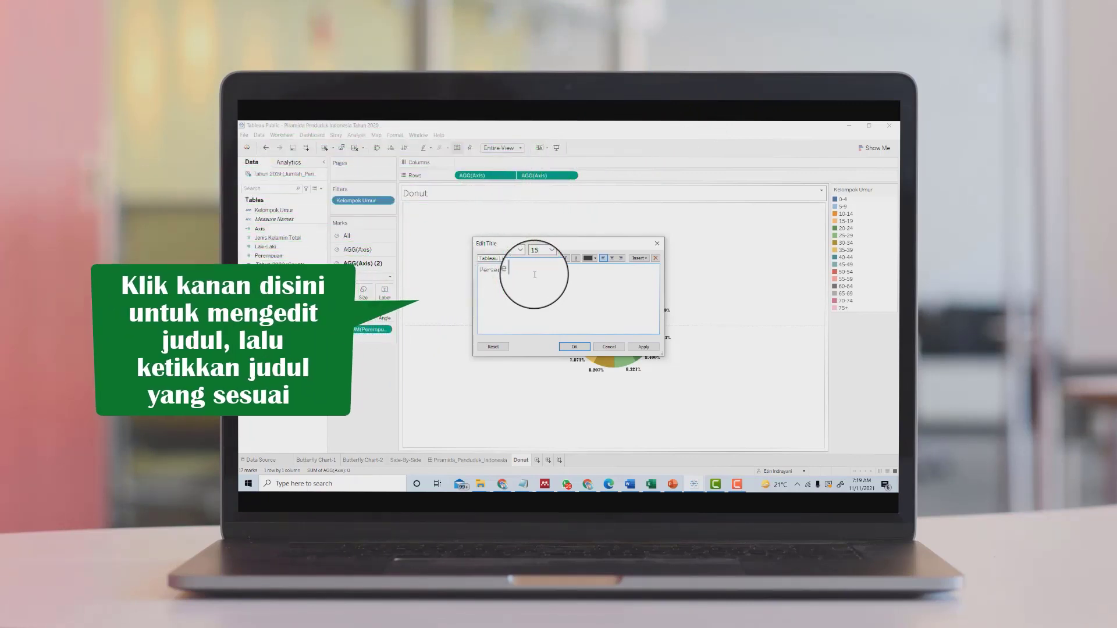
text( Jumlah)
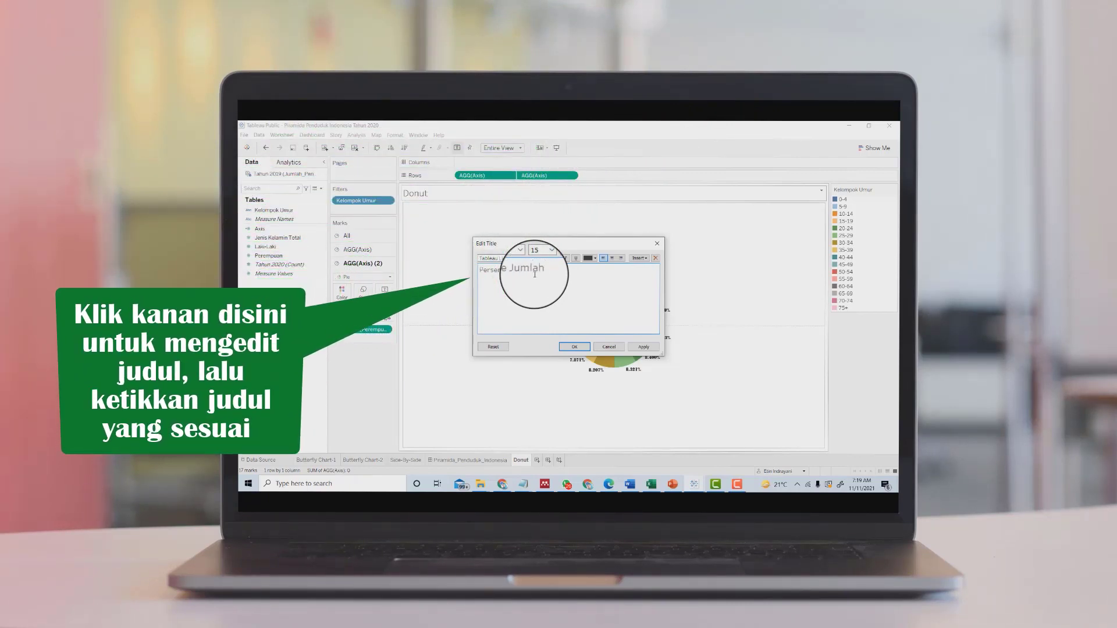
text( Penduduk Perempuan B)
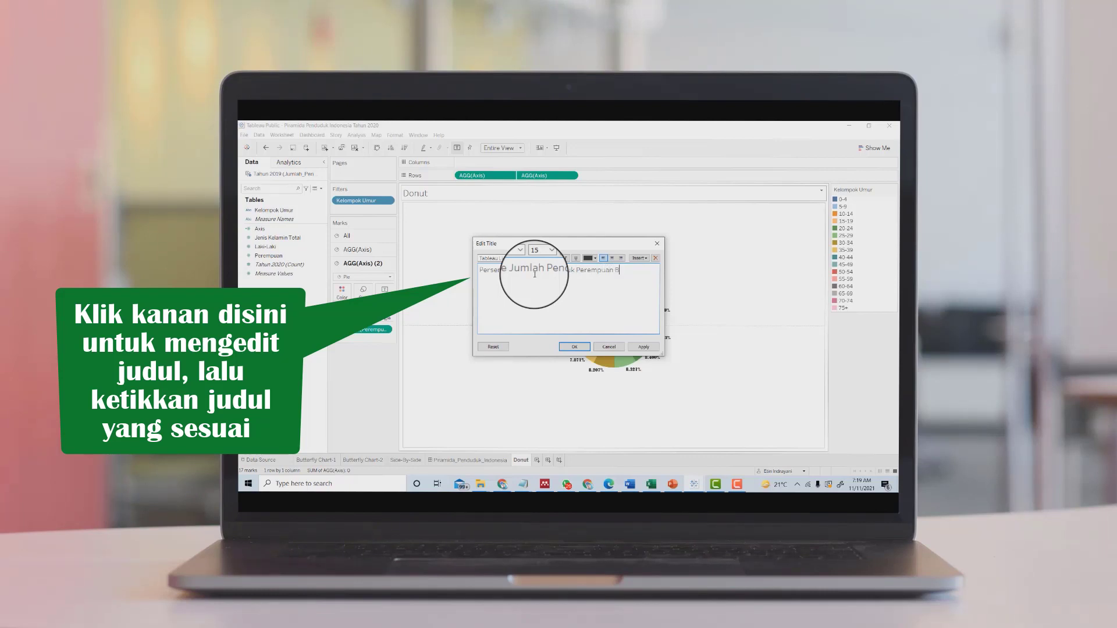
text(asarkan Kelompok Umur Tahun 2020)
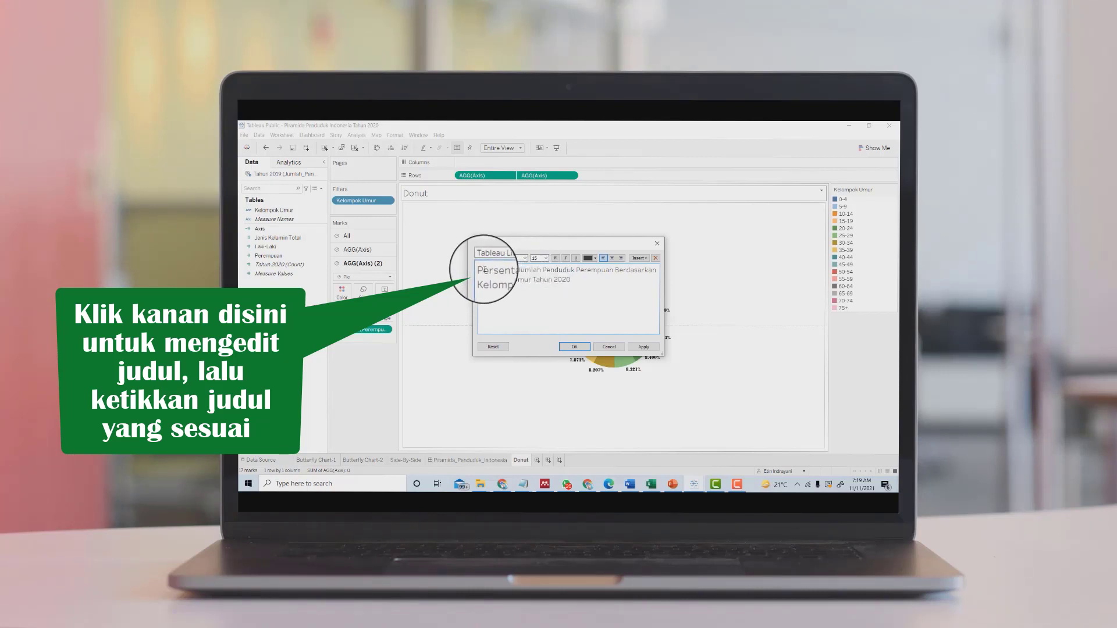
Format the whole sheet title in the Stencil font at size 12 with centered alignment and apply the changes.
drag(480, 269, 561, 285)
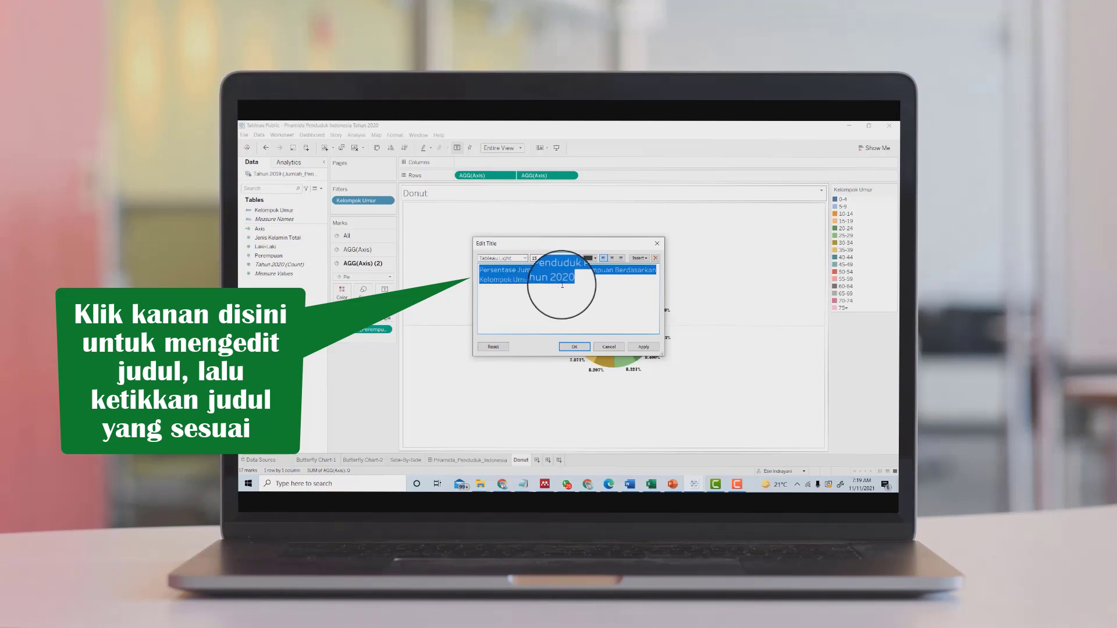
click(523, 258)
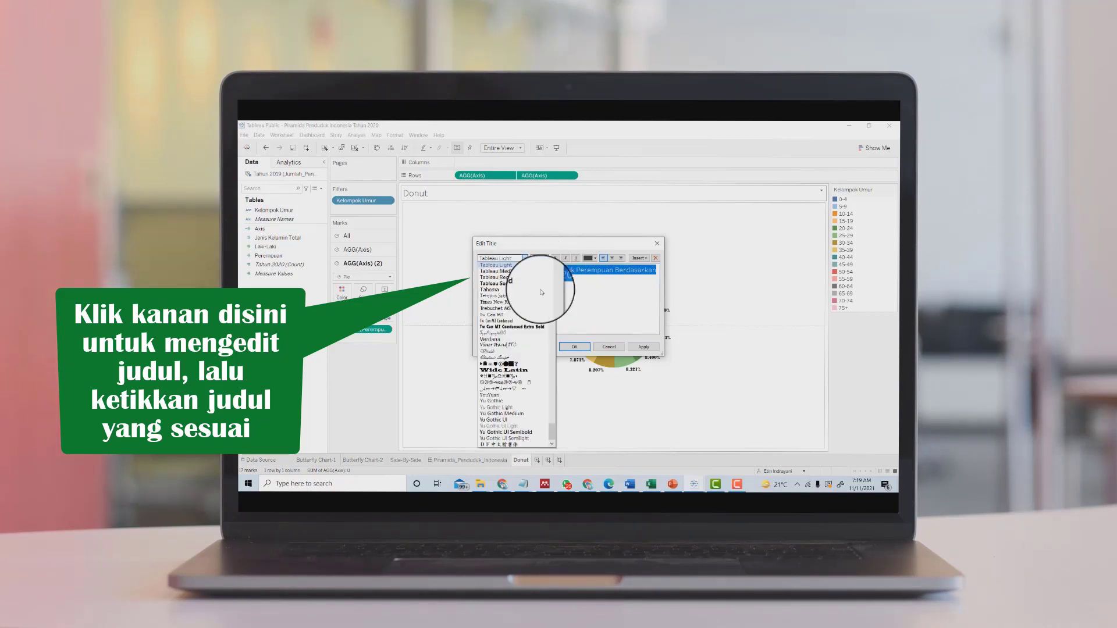
drag(555, 433, 552, 418)
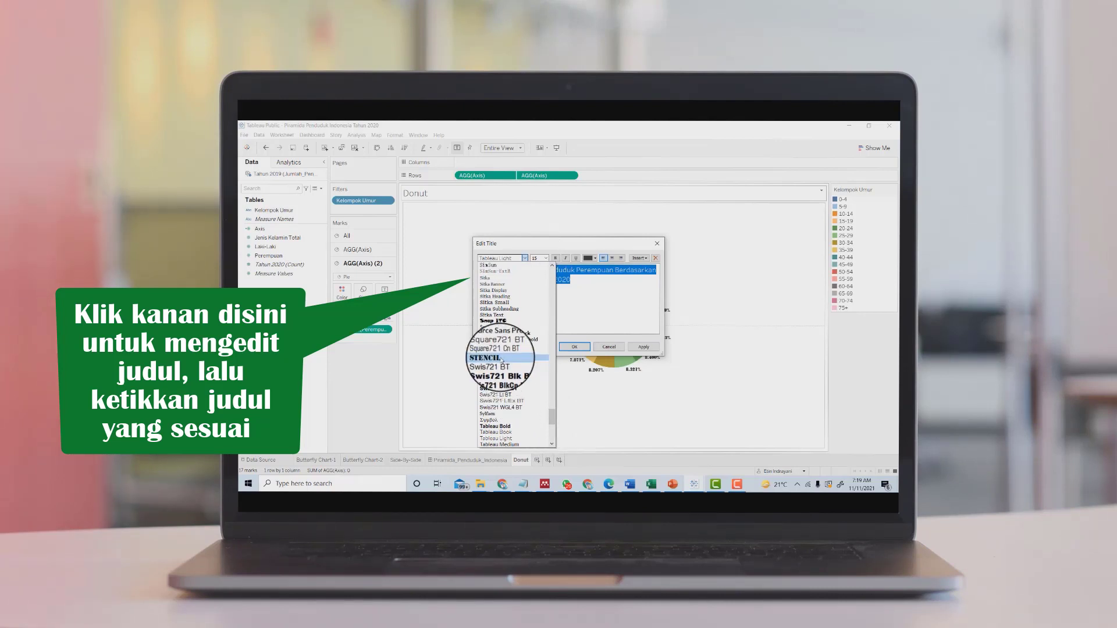
click(491, 358)
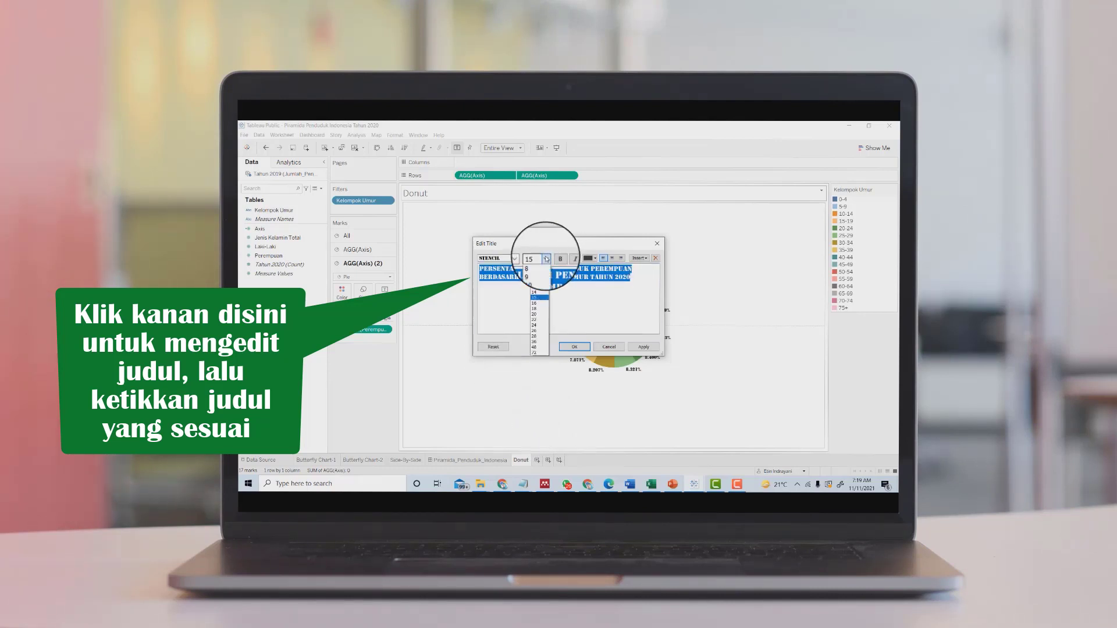
click(538, 287)
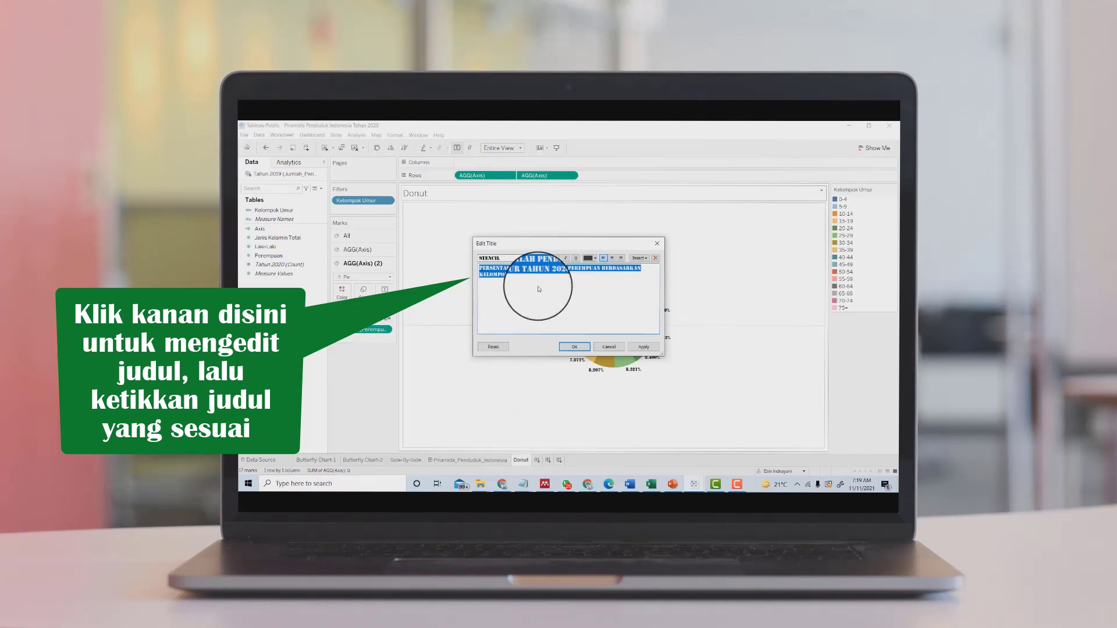
click(613, 259)
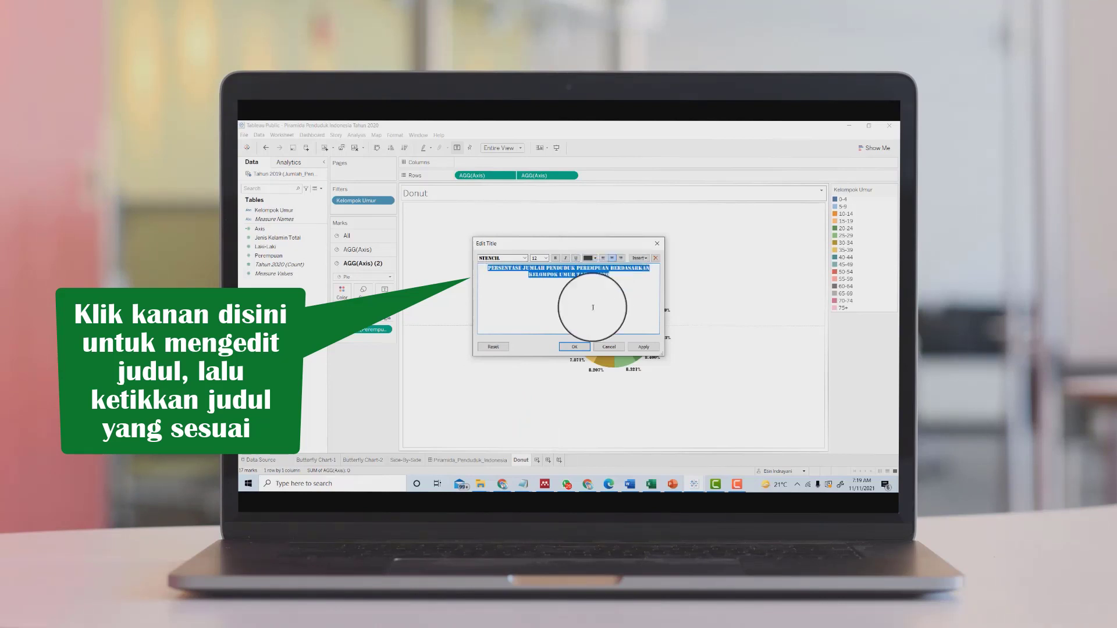
click(574, 346)
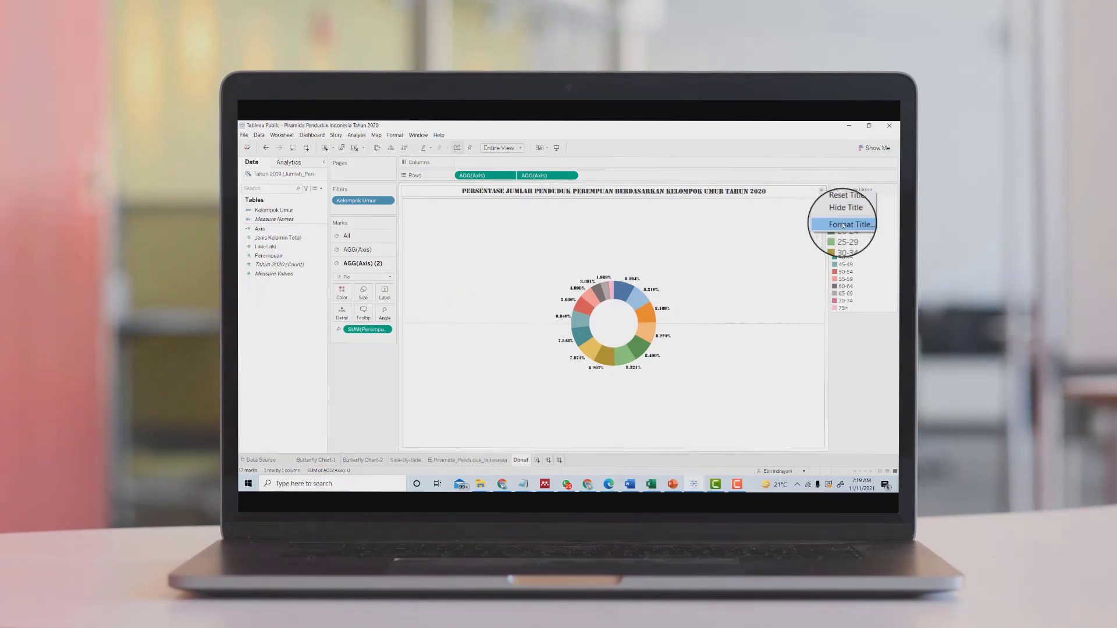
Give the sheet title a light tan shading.
click(843, 225)
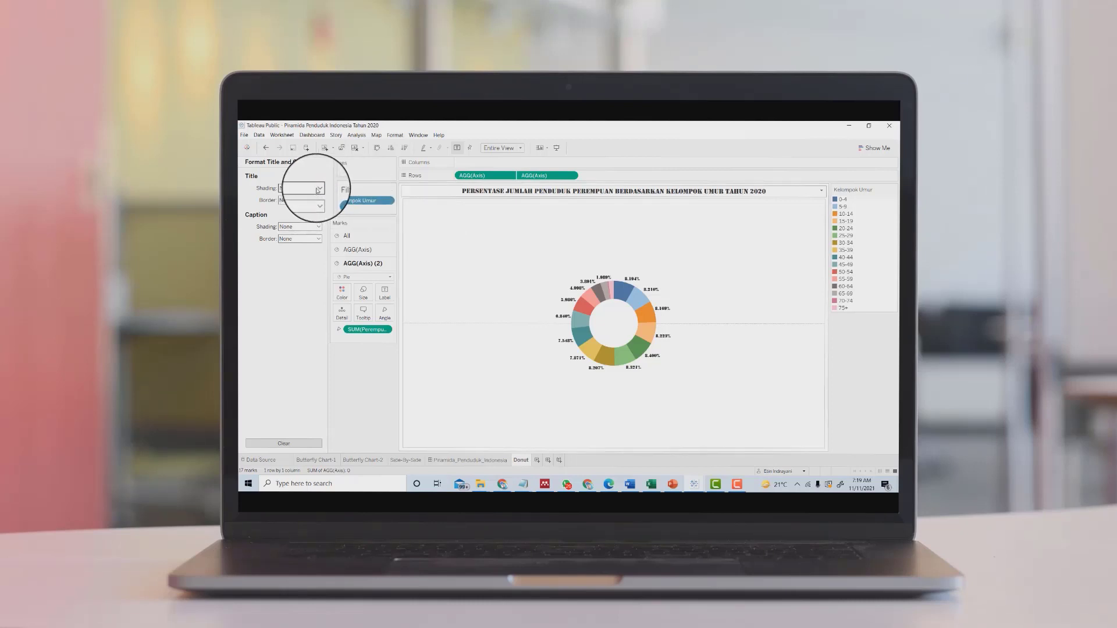
click(318, 190)
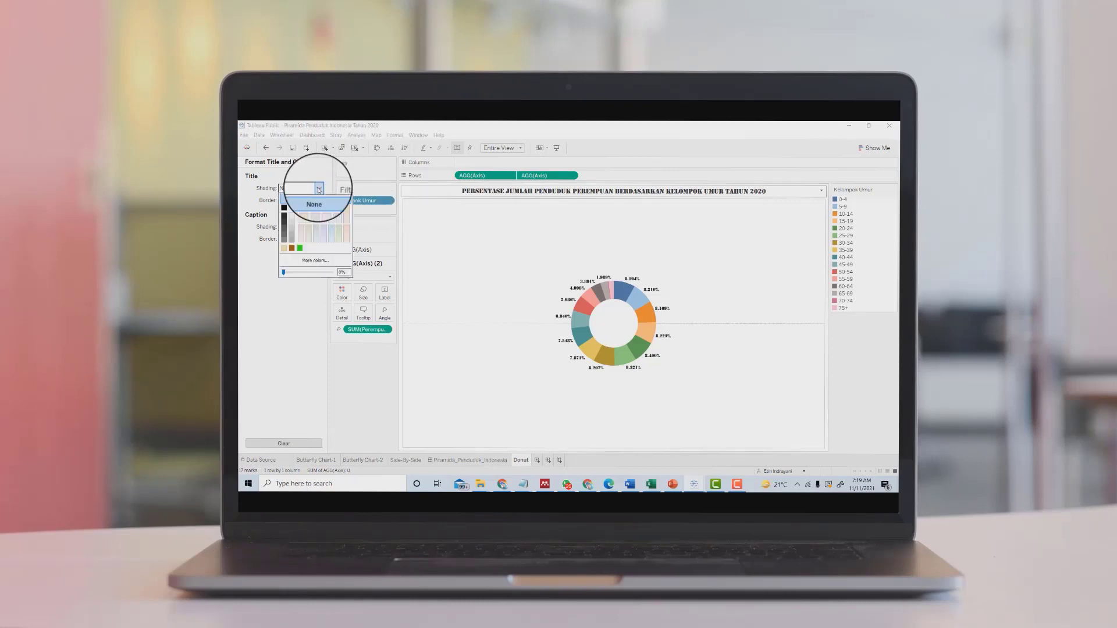
click(284, 248)
click(487, 264)
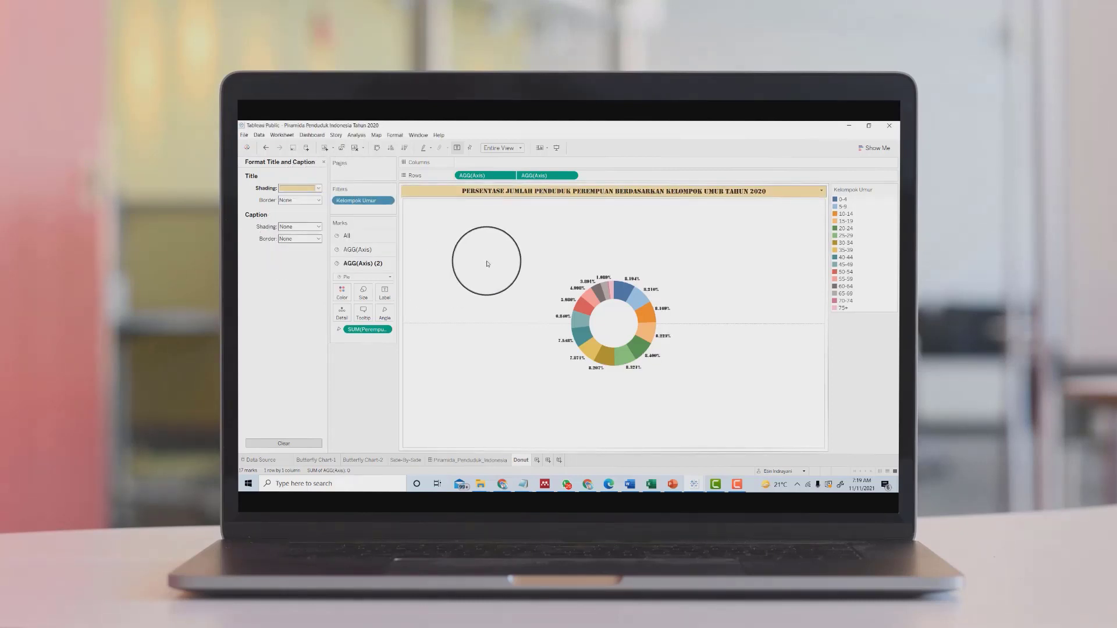
Rename the Donut sheet as Donut-1 and switch to the population pyramid dashboard.
right_click(522, 463)
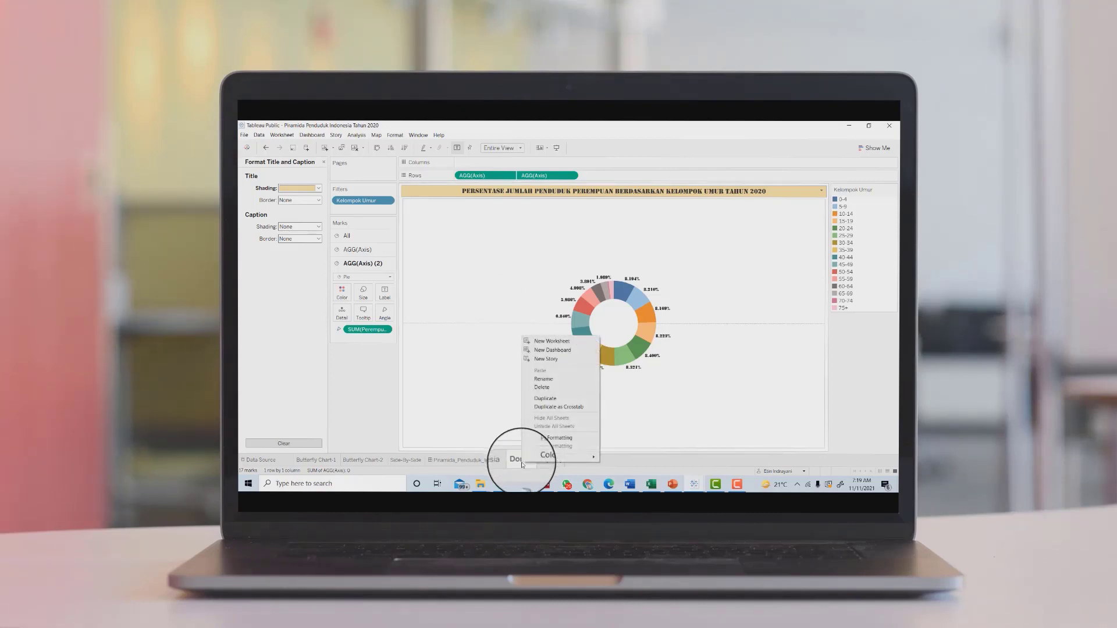
click(541, 376)
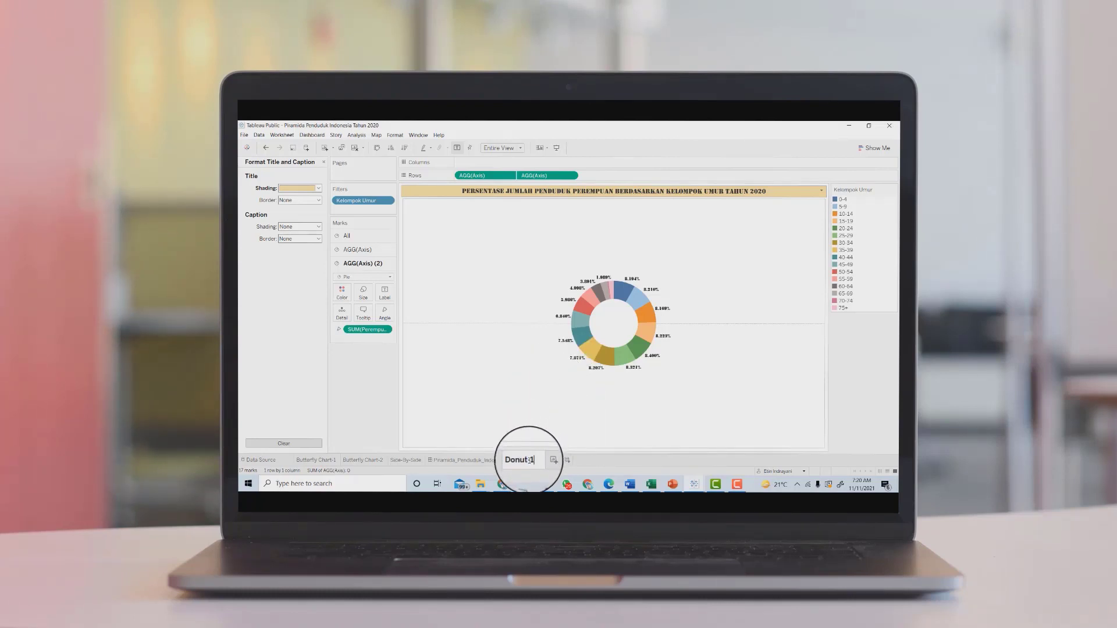
click(476, 460)
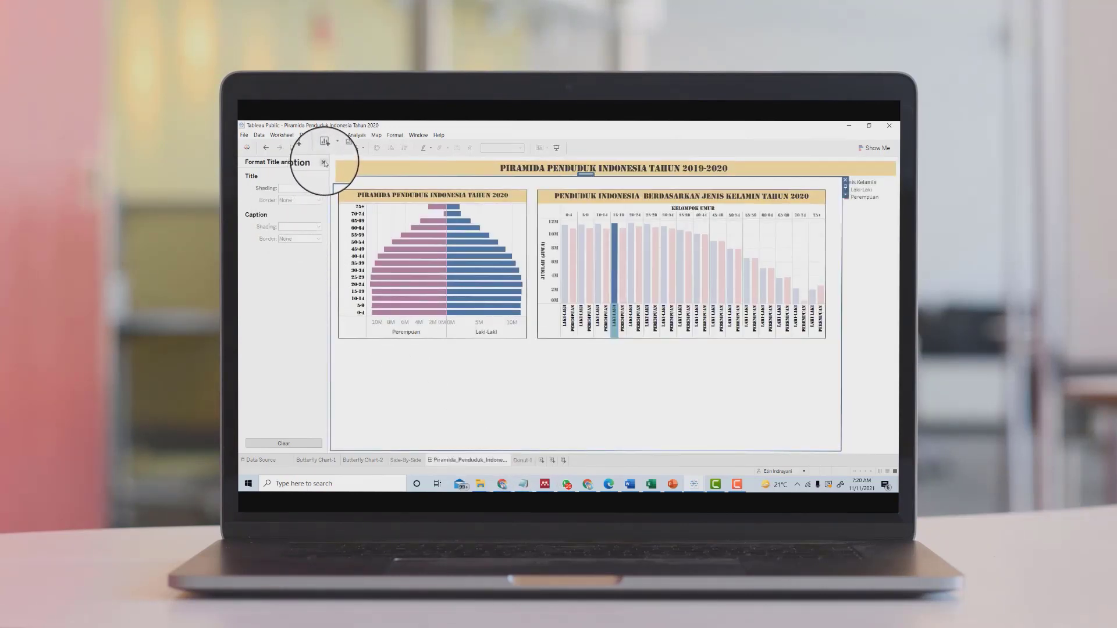
Close the title formatting options, add the Donut-1 sheet to the dashboard and make it floating.
click(324, 162)
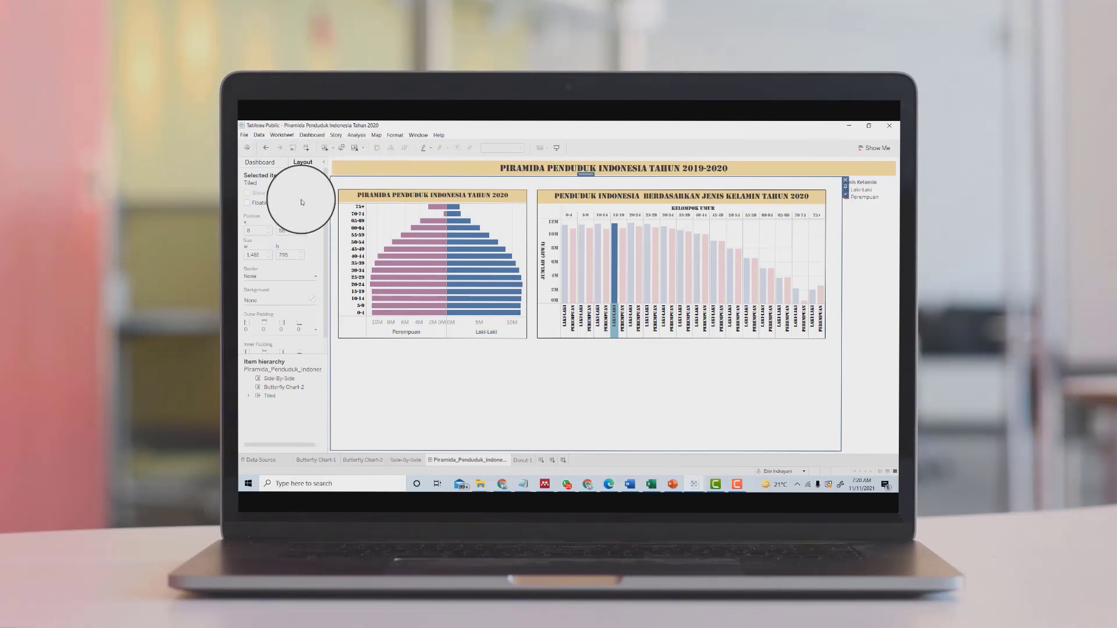
click(266, 167)
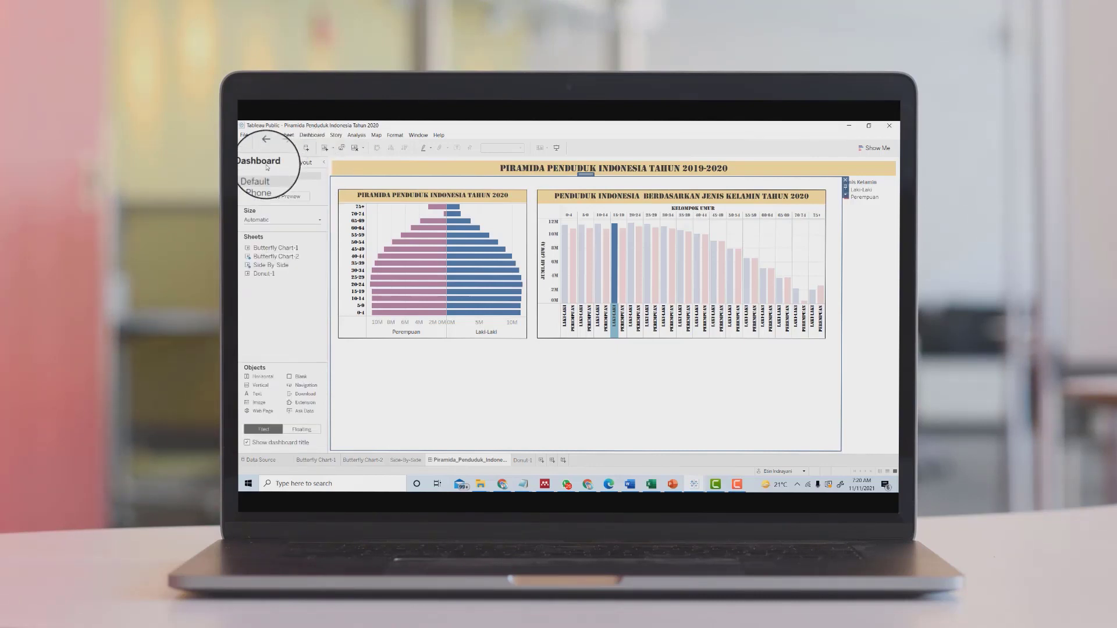
mouse_move(254, 277)
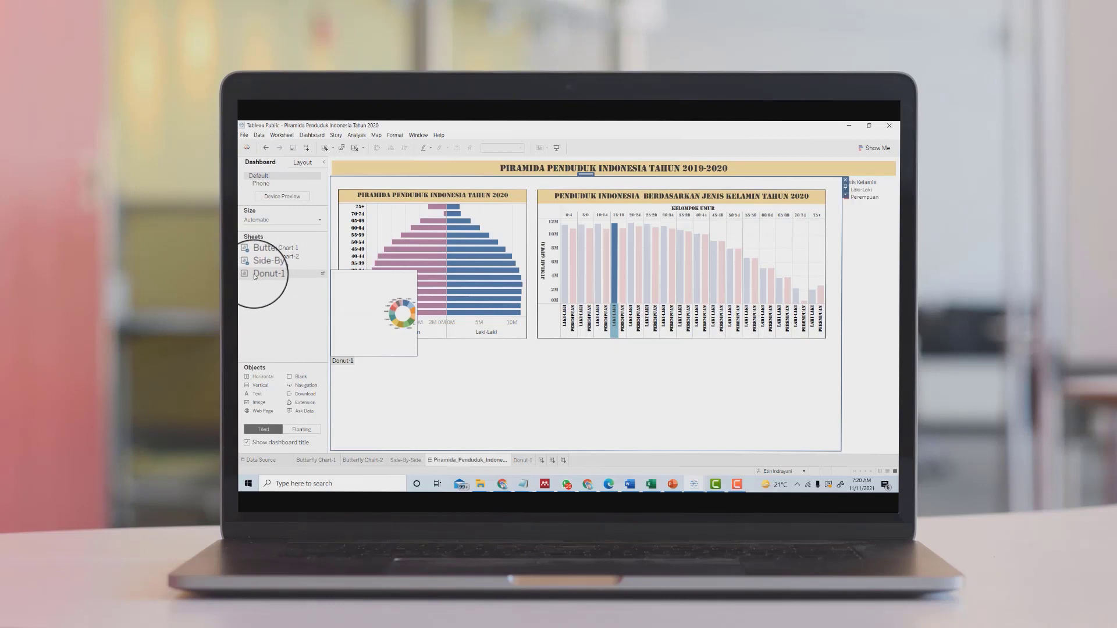
drag(257, 277, 370, 352)
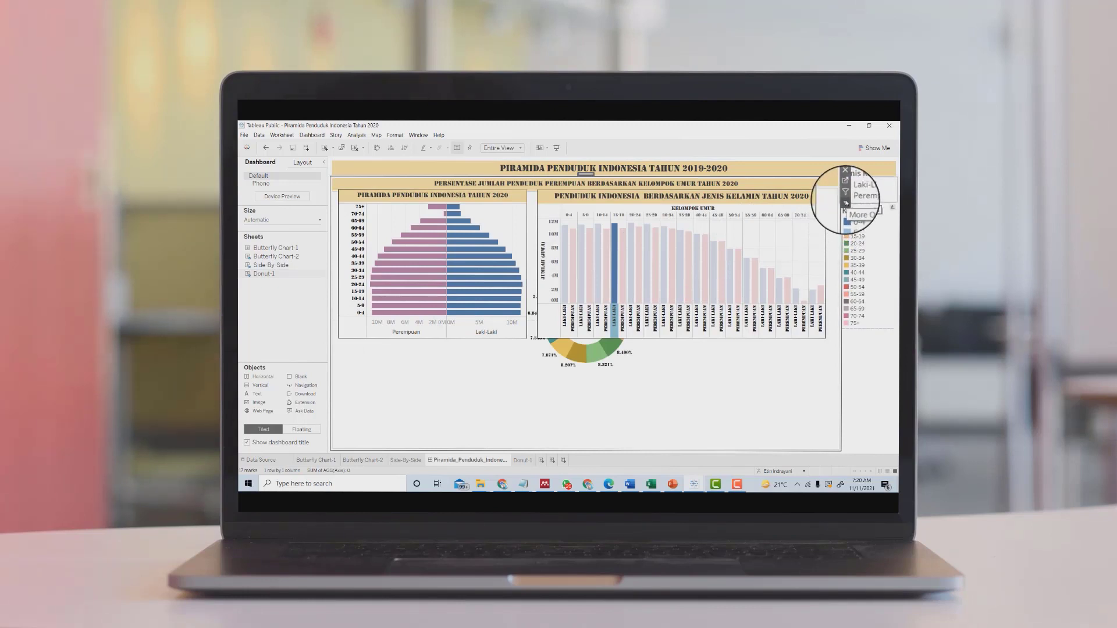
click(845, 200)
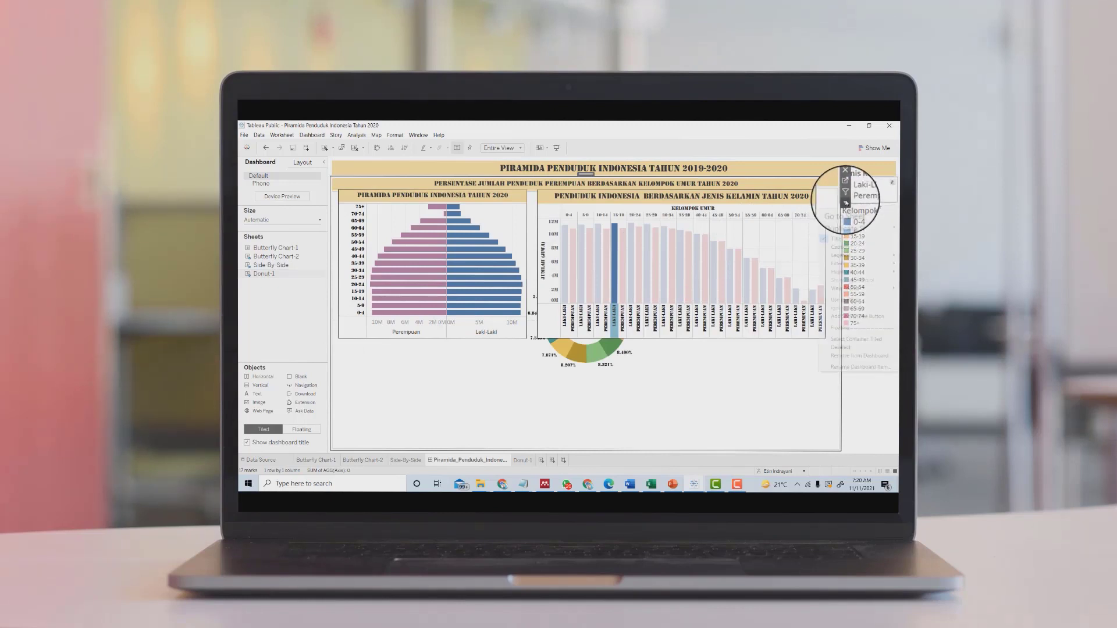
click(840, 327)
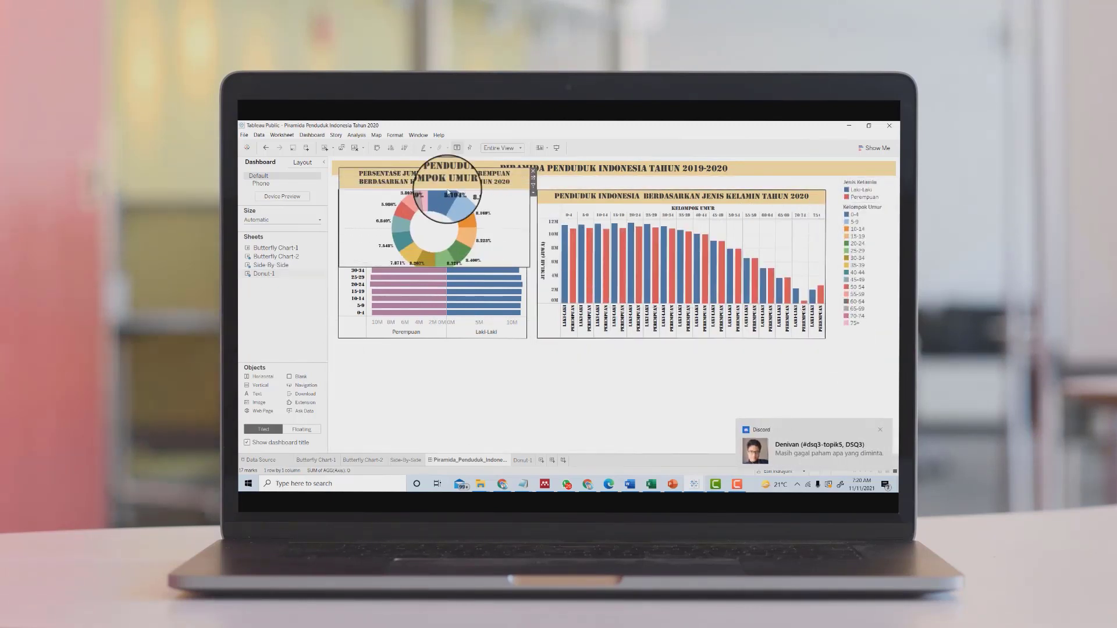
Move the floating donut chart below the population pyramid, align its width with the pyramid and extend it slightly downward.
drag(432, 166, 432, 343)
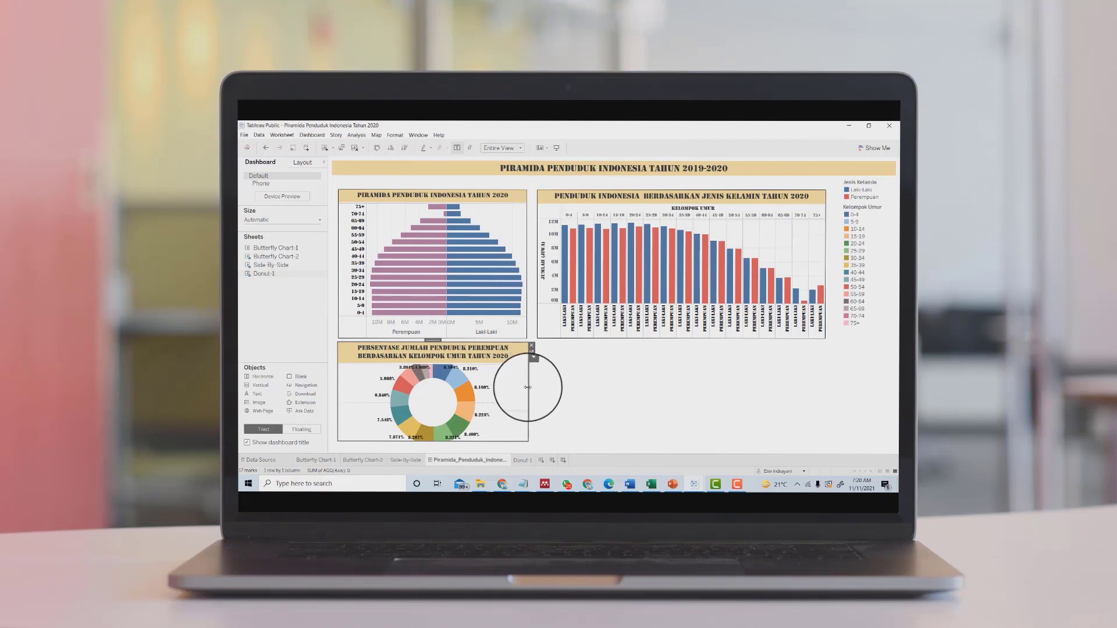
drag(527, 387, 528, 390)
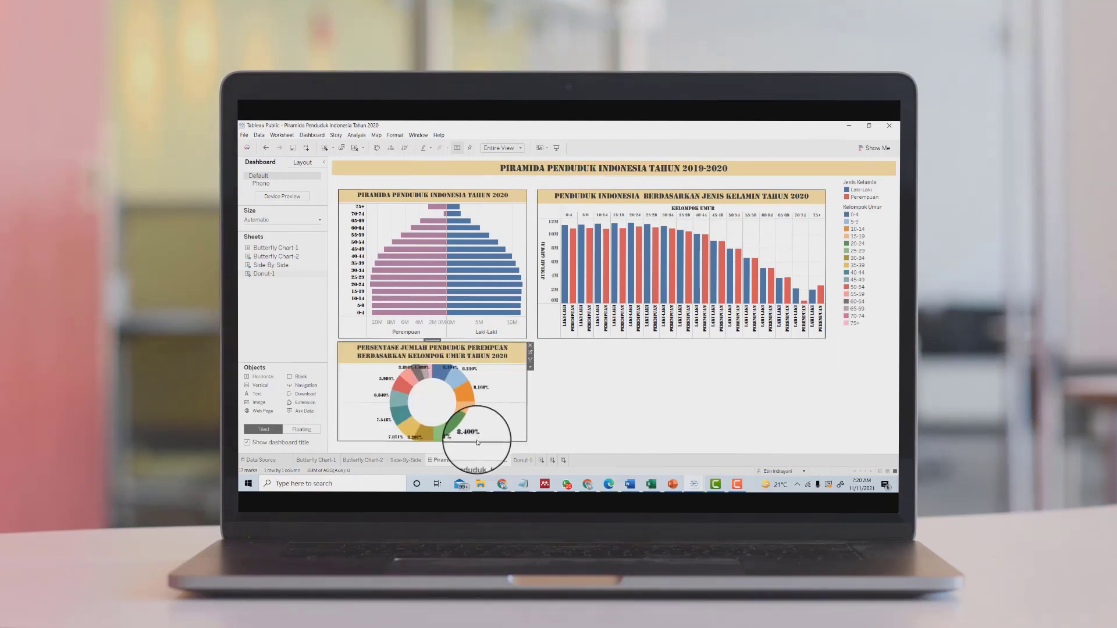
drag(476, 443, 478, 454)
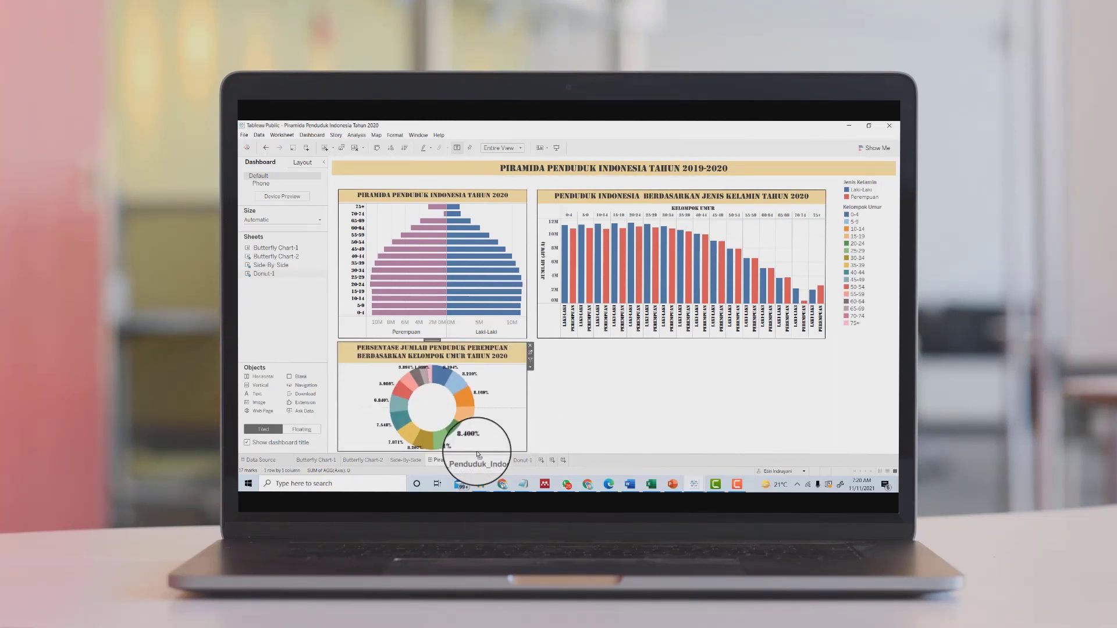
Set the entire donut chart title on the dashboard to font size 10.
double_click(474, 358)
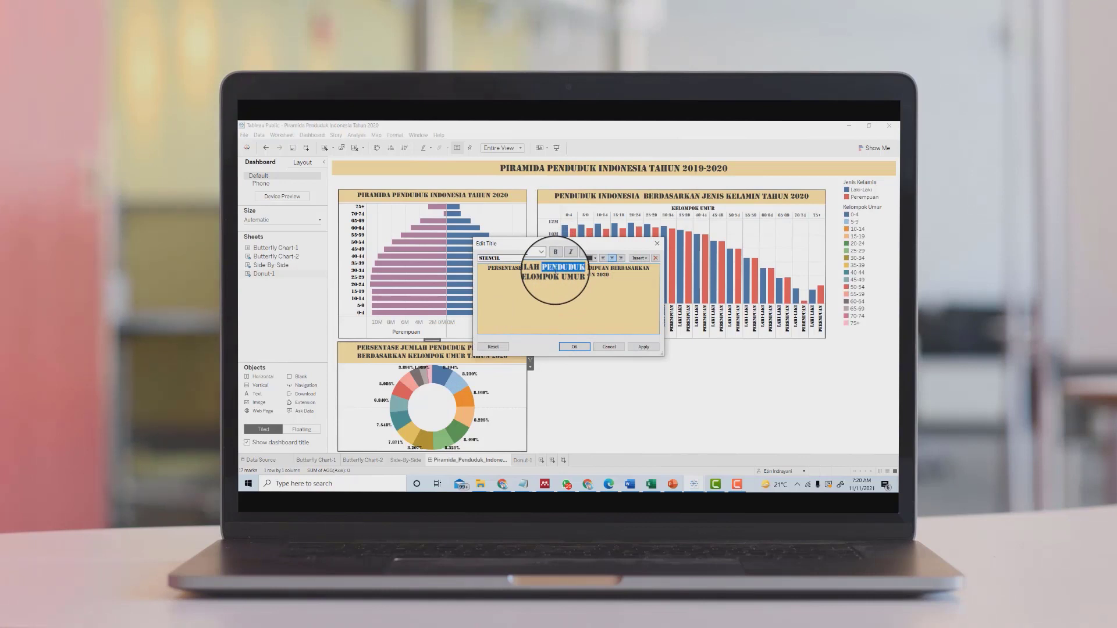
click(544, 257)
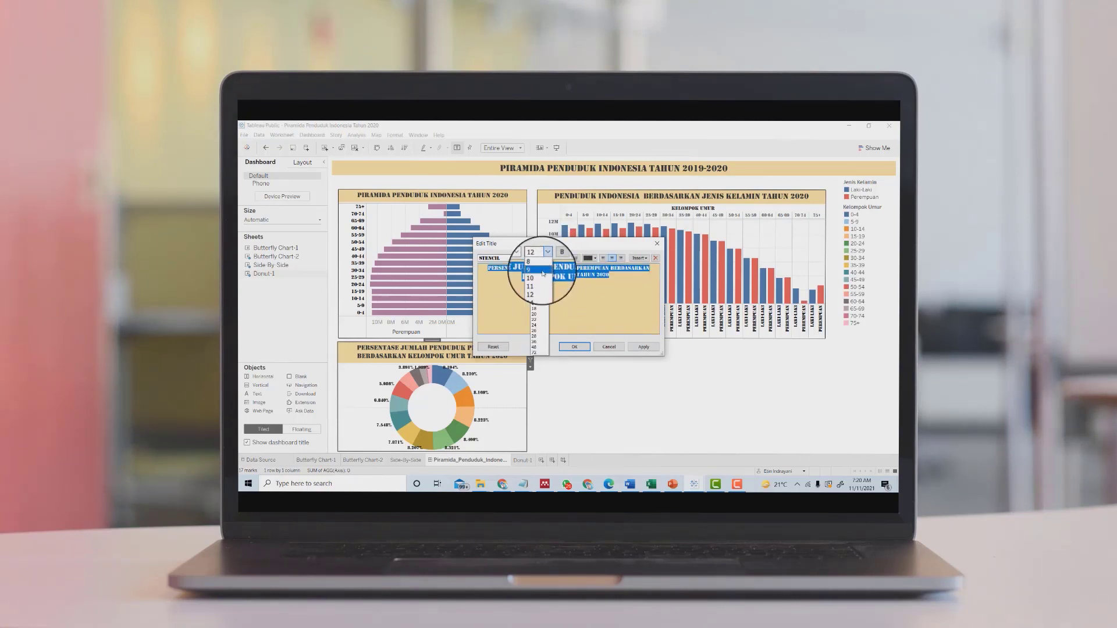
click(540, 276)
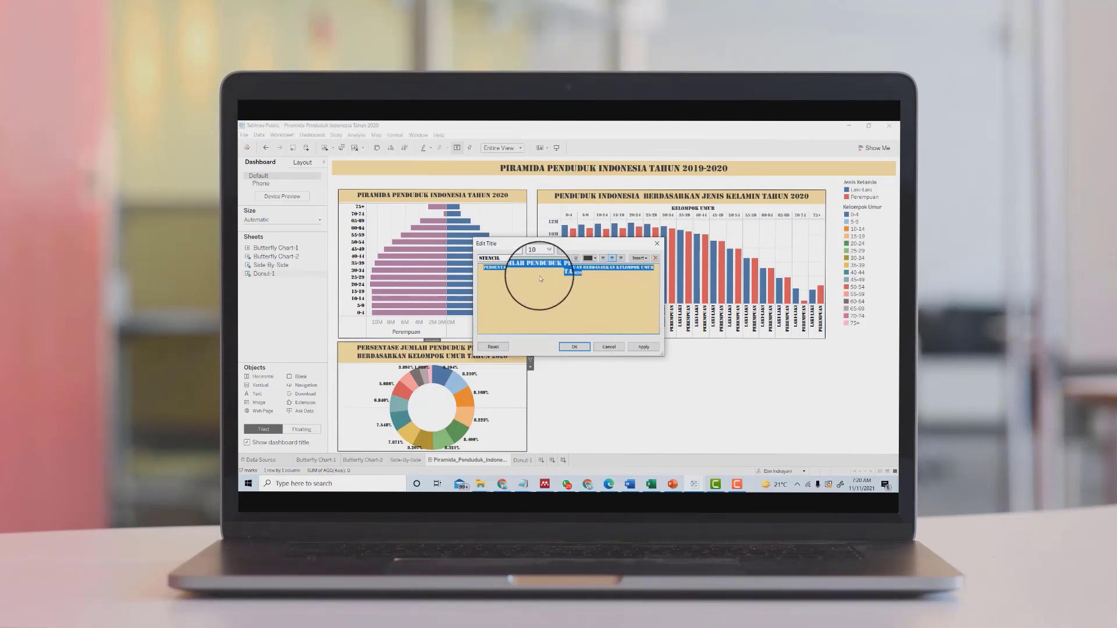
click(576, 347)
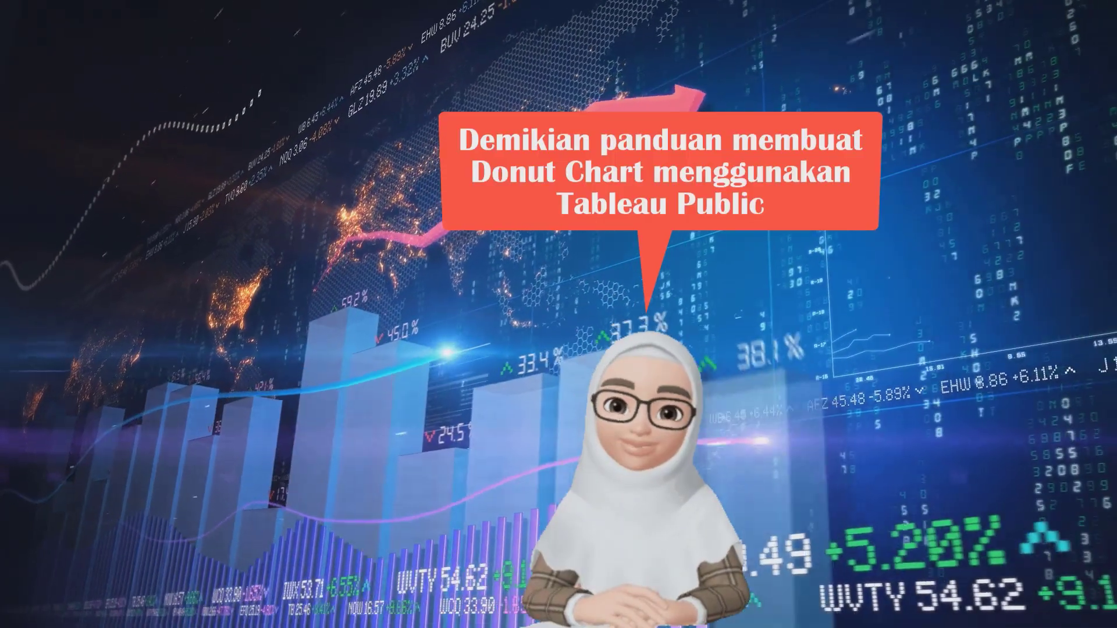